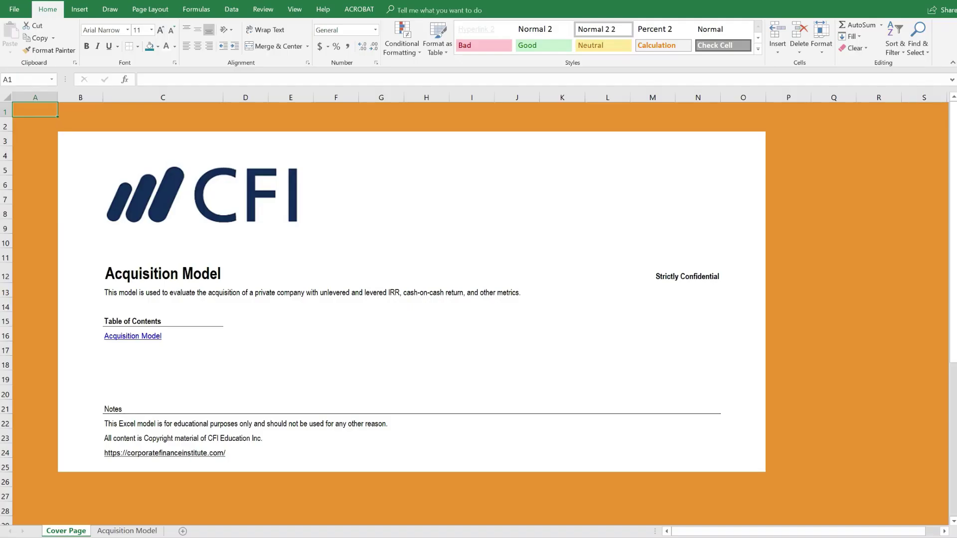
- Open the Acquisition Model sheet from the Table of Contents and select the Assumptions header row 5
click(122, 341)
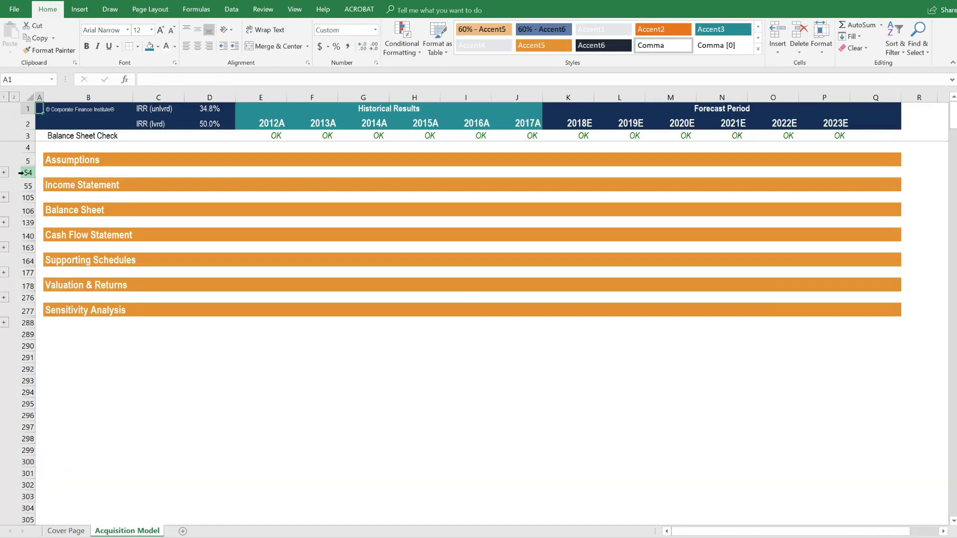
click(41, 147)
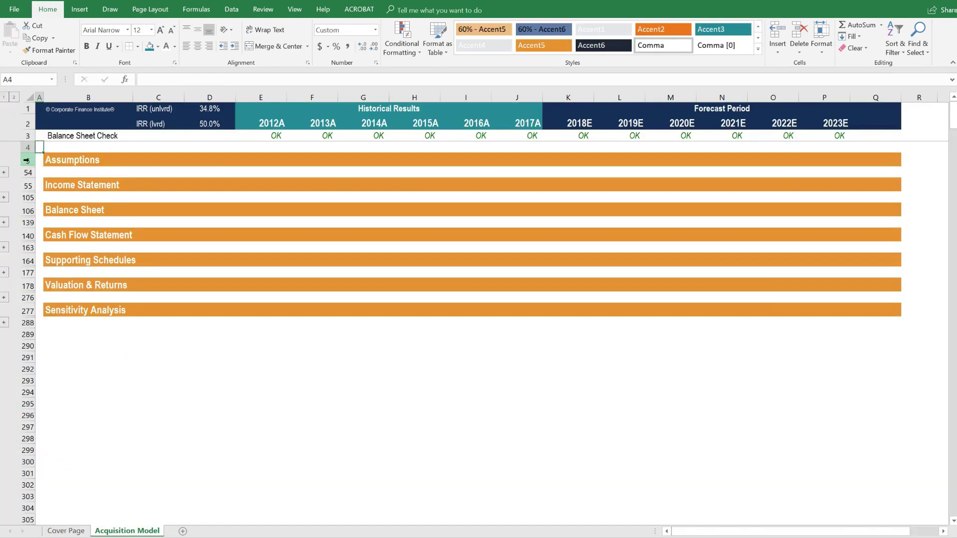
click(28, 160)
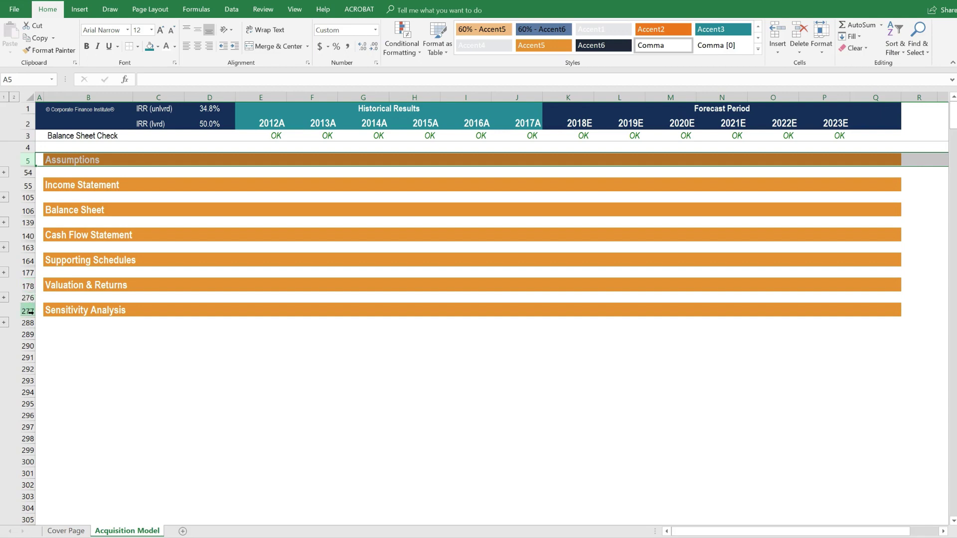
- Expand all grouped rows at outline level 2 and move into the Assumptions section
click(13, 97)
click(81, 149)
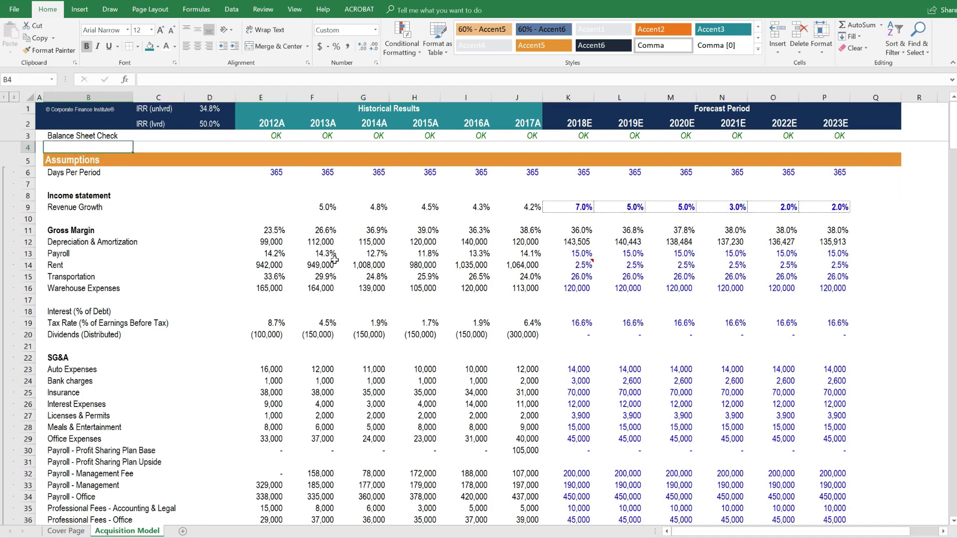
key(ctrl+9)
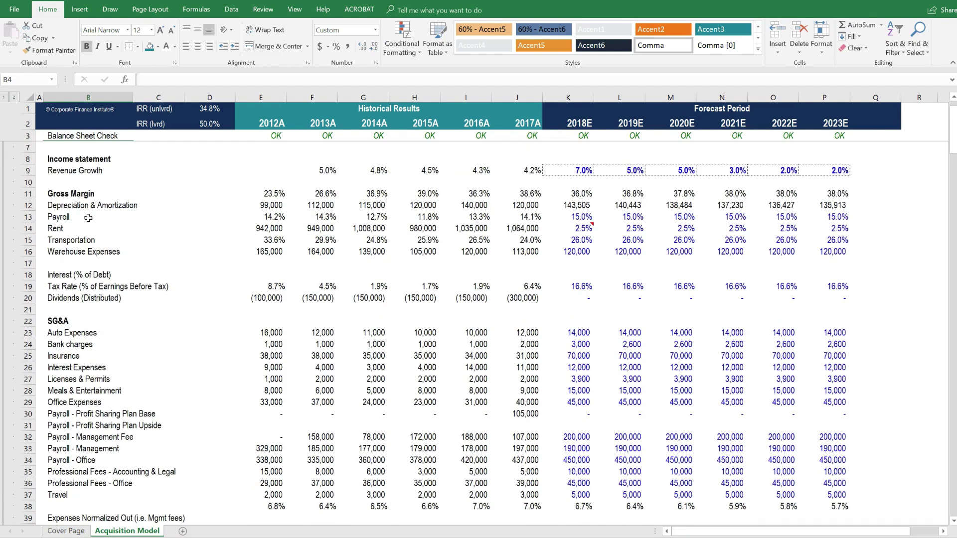
- Highlight the cost assumptions (rows 12–16), the SG&A expense assumptions and the balance sheet inputs
drag(62, 206, 641, 247)
scroll(545, 282, down, 3)
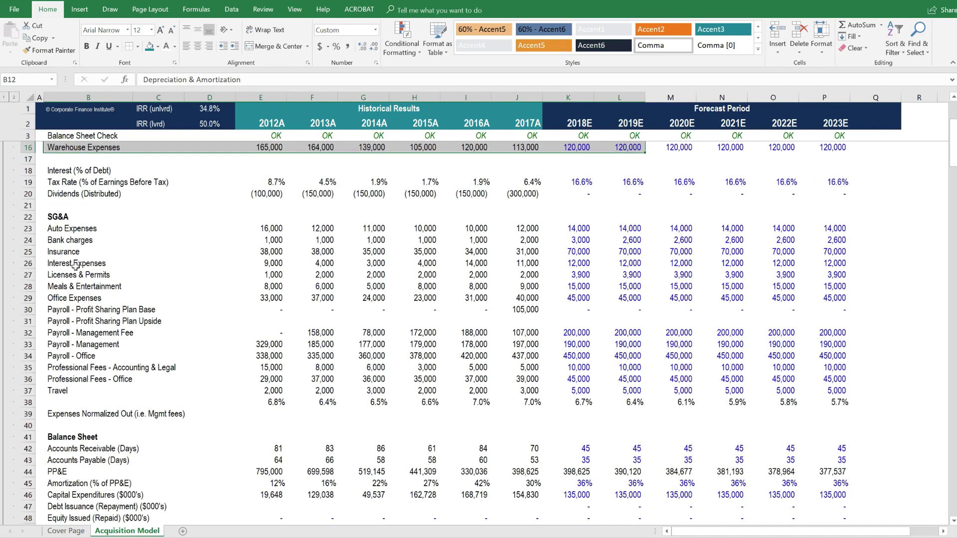
drag(54, 227, 744, 402)
scroll(467, 394, down, 5)
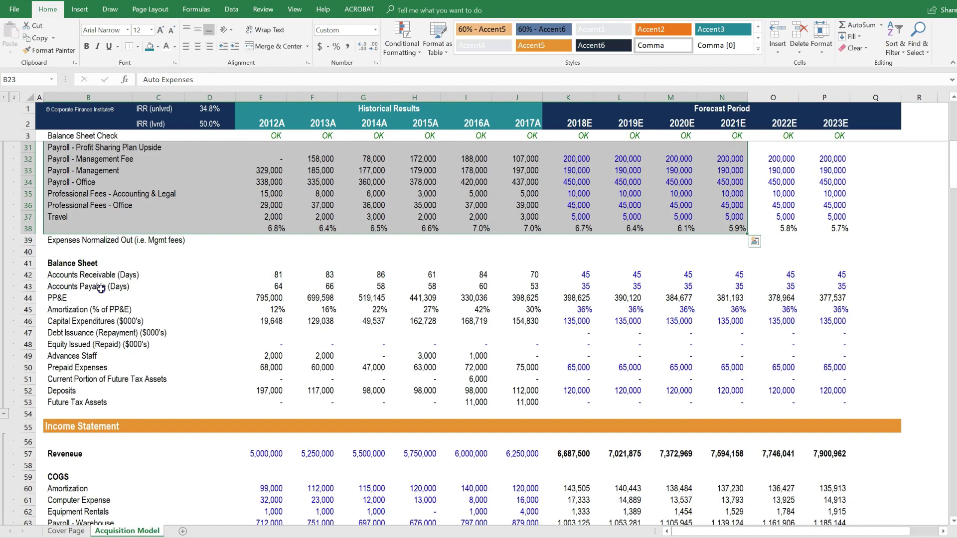
drag(100, 274, 806, 401)
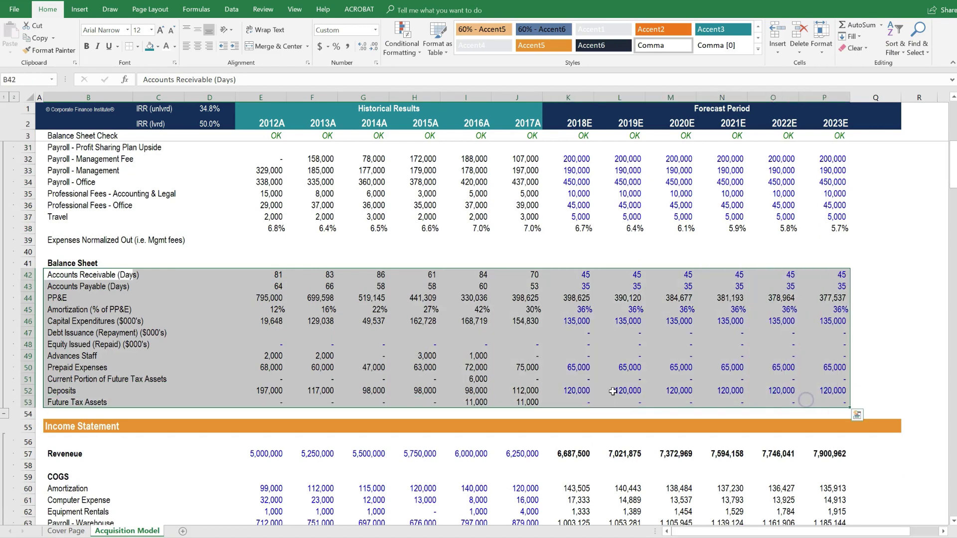
scroll(612, 391, down, 3)
click(563, 350)
click(558, 373)
scroll(558, 377, down, 1)
scroll(559, 377, down, 3)
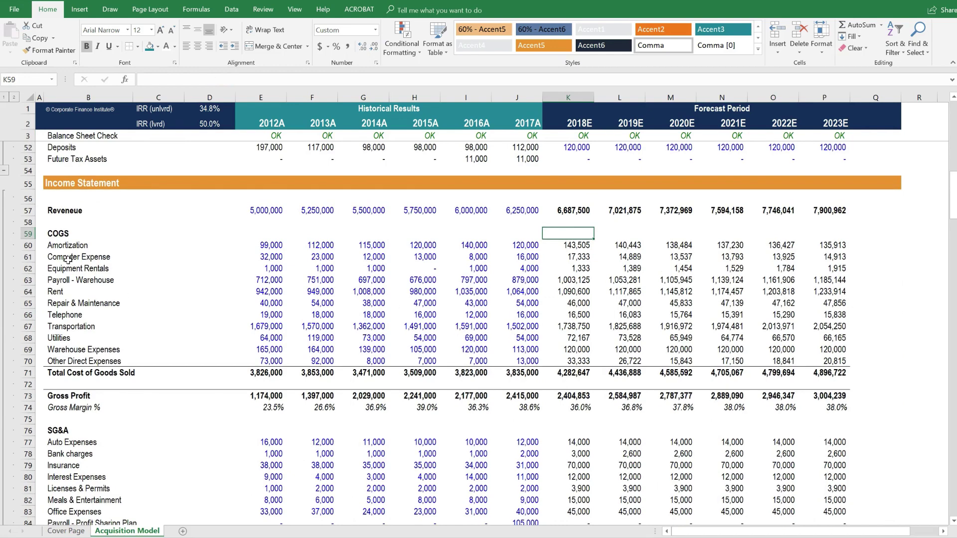
drag(61, 247, 67, 361)
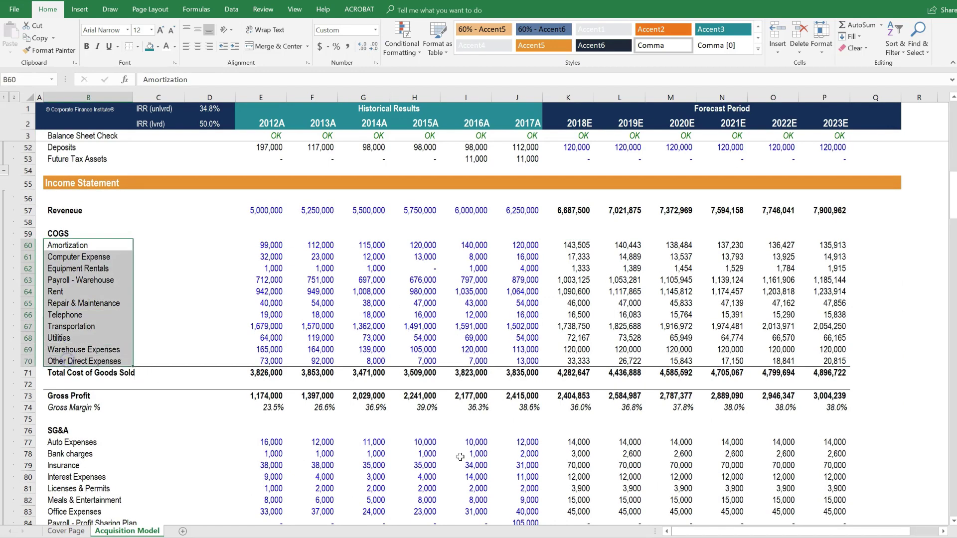
scroll(67, 361, down, 4)
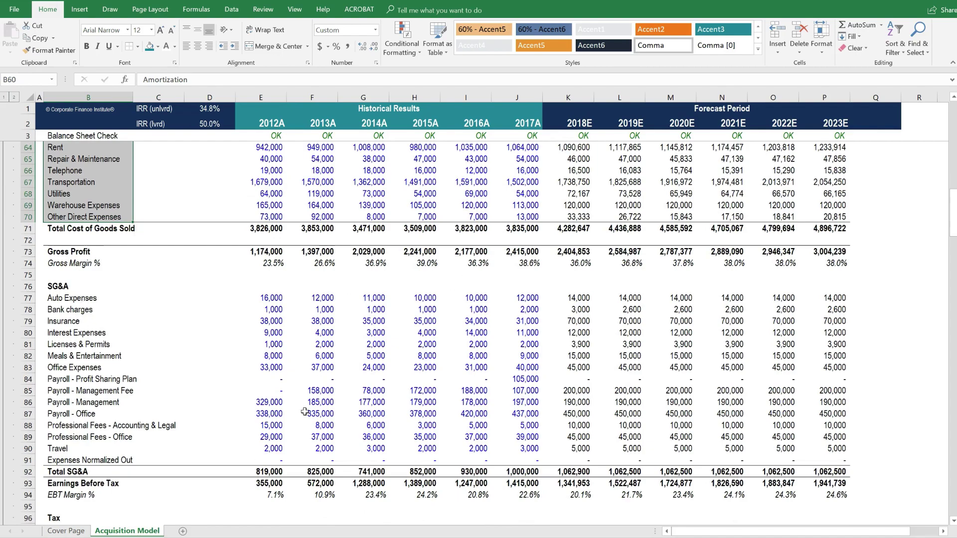
scroll(386, 411, down, 6)
scroll(386, 410, down, 7)
scroll(384, 410, down, 10)
scroll(911, 295, down, 12)
scroll(911, 296, down, 1)
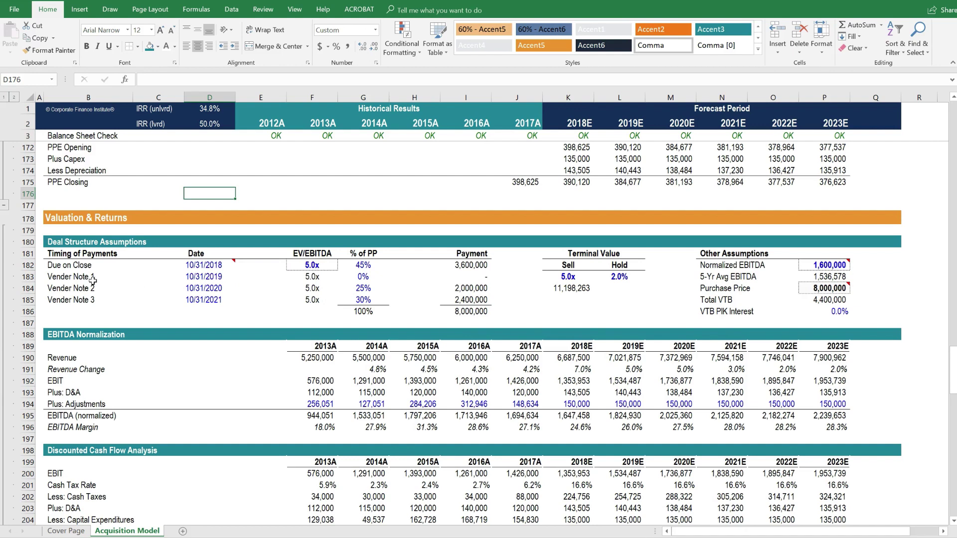
drag(67, 277, 75, 300)
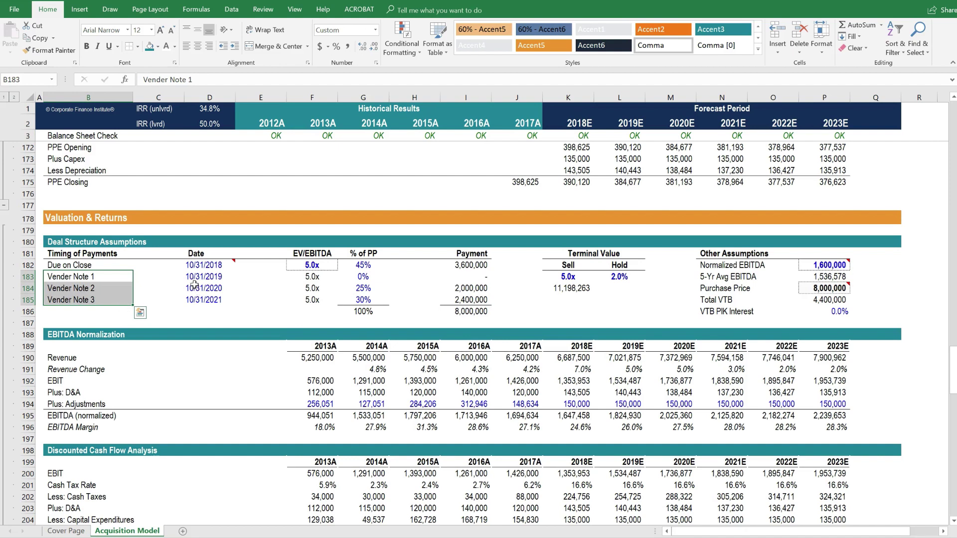
drag(198, 278, 201, 298)
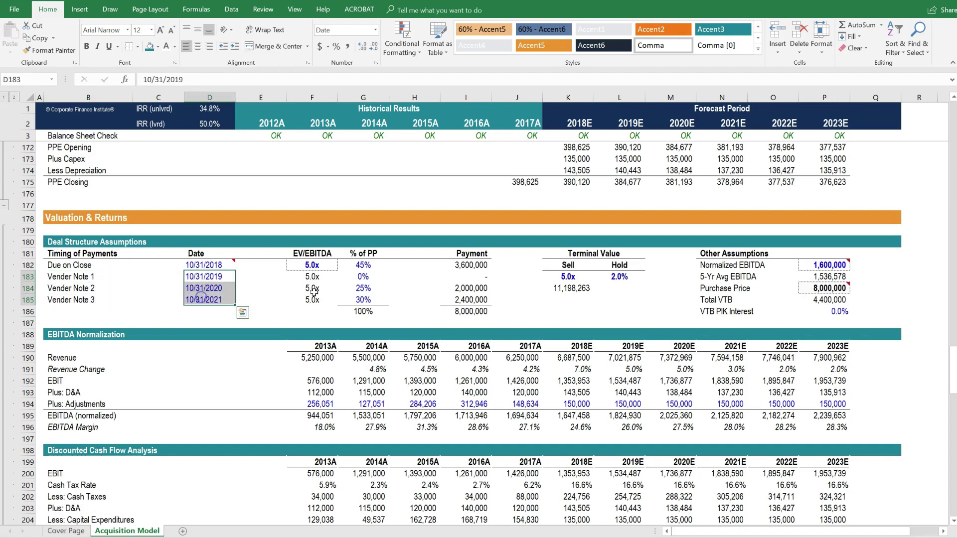
click(367, 311)
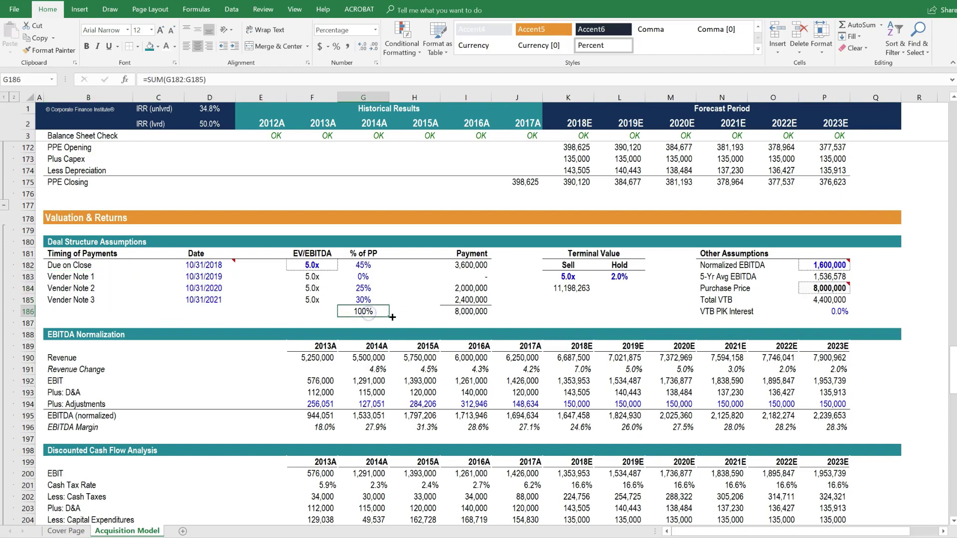
click(363, 266)
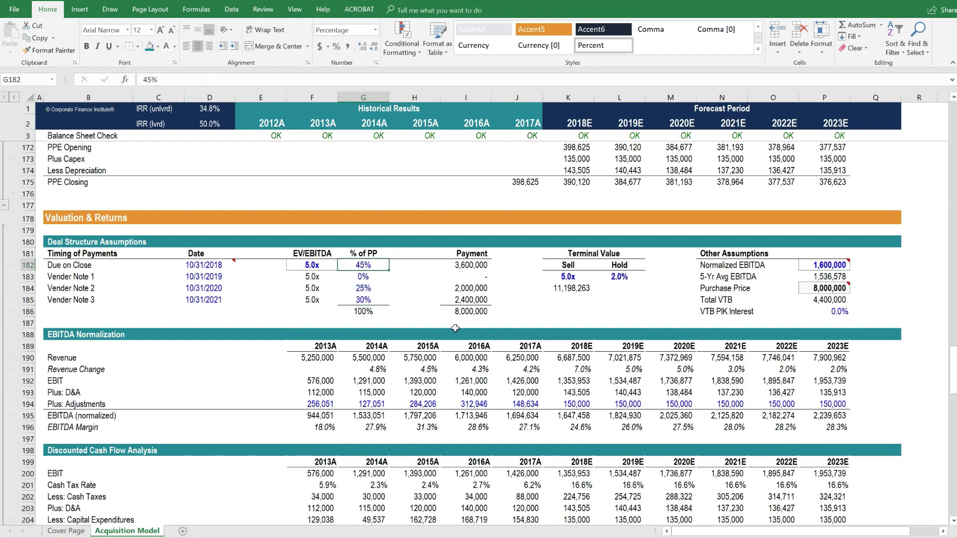
click(366, 288)
click(371, 301)
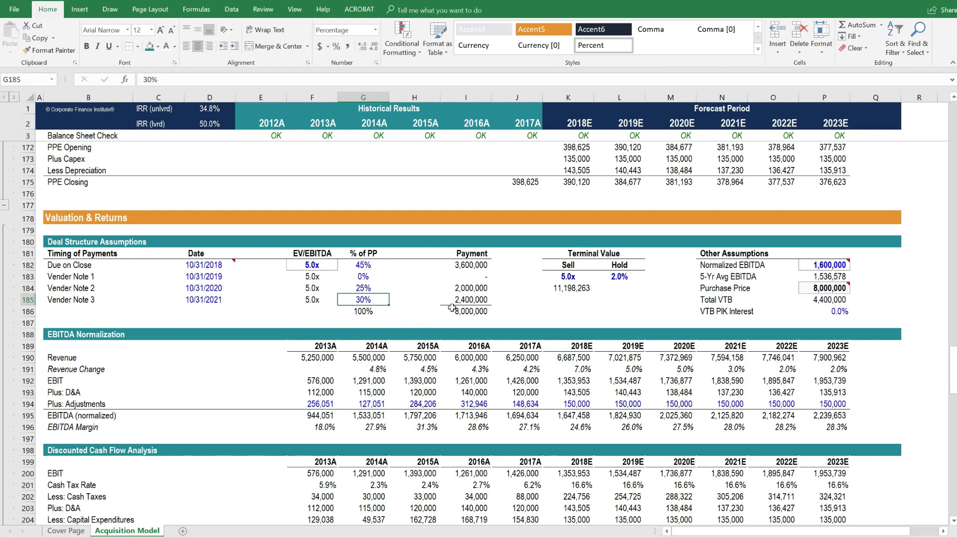
drag(367, 267, 368, 303)
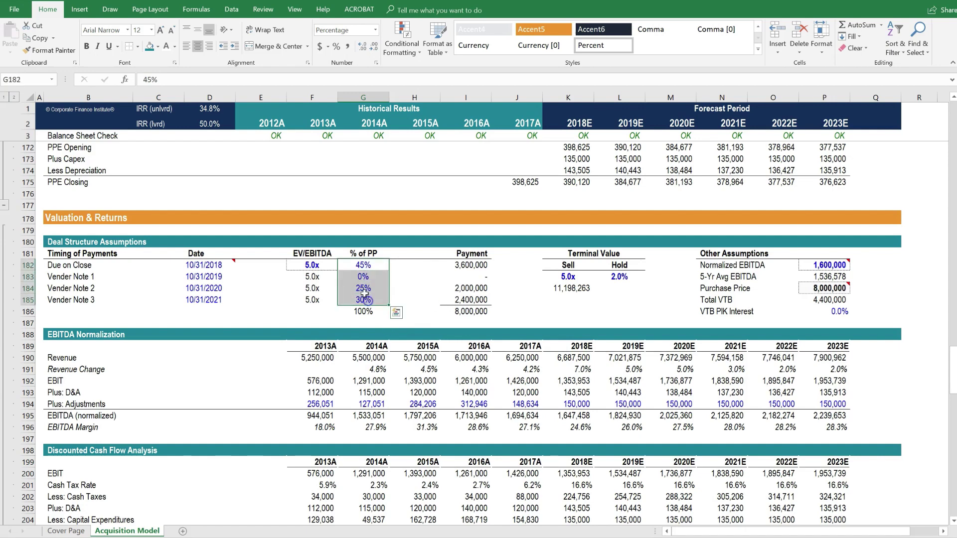
click(520, 308)
scroll(520, 307, down, 3)
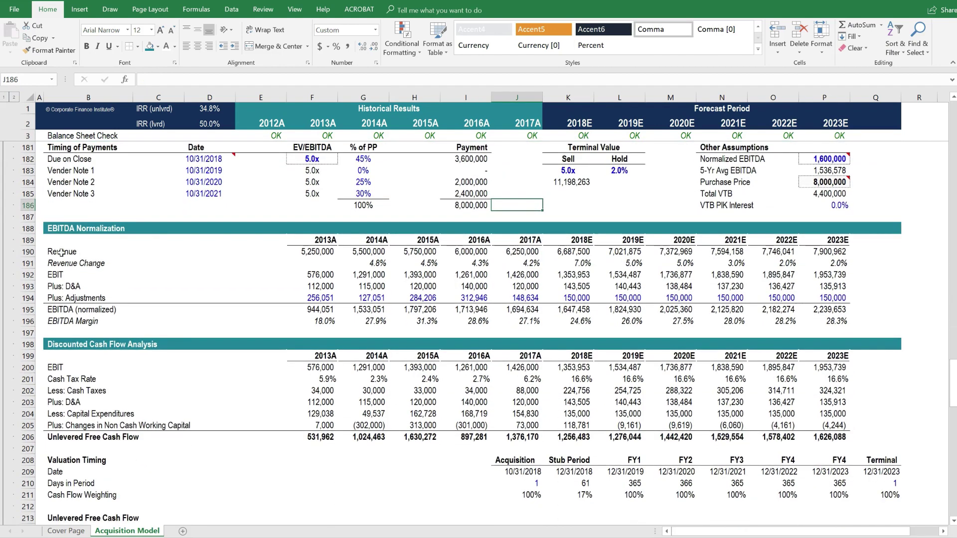
drag(61, 253, 809, 317)
drag(312, 298, 808, 299)
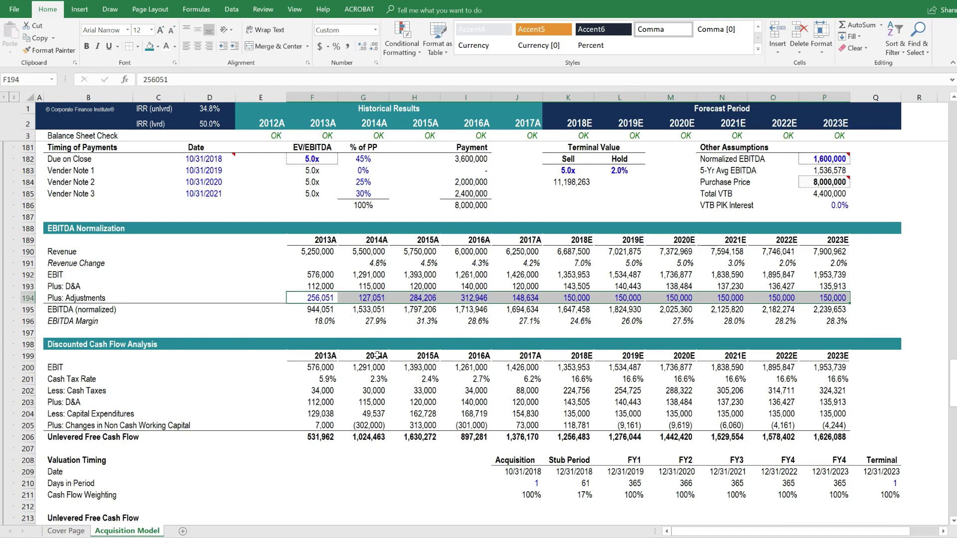
scroll(378, 356, down, 4)
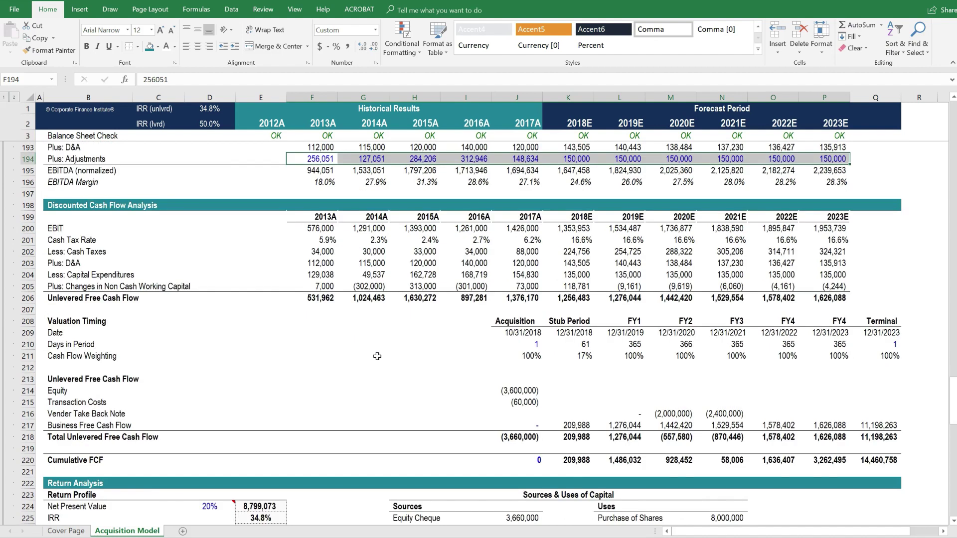
scroll(377, 355, down, 1)
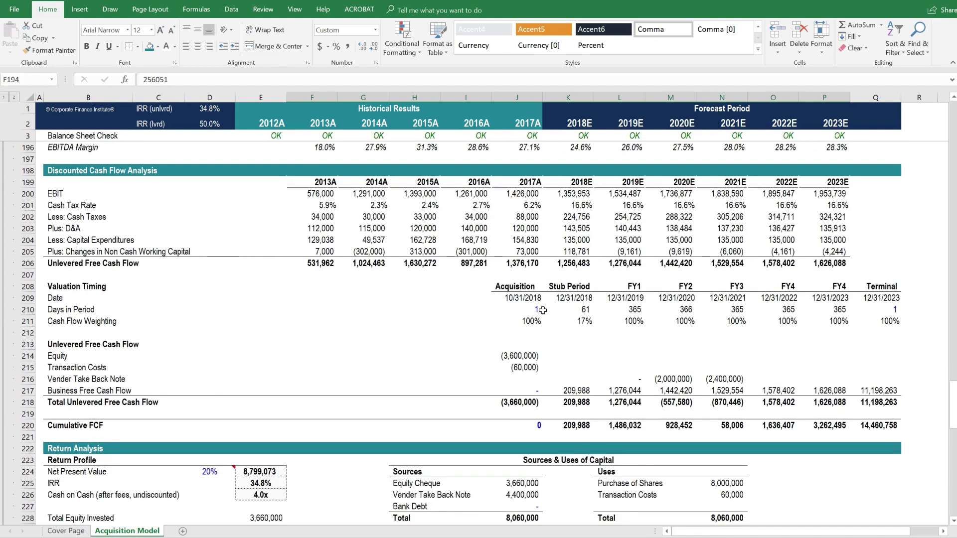
drag(532, 297, 532, 320)
drag(574, 298, 582, 318)
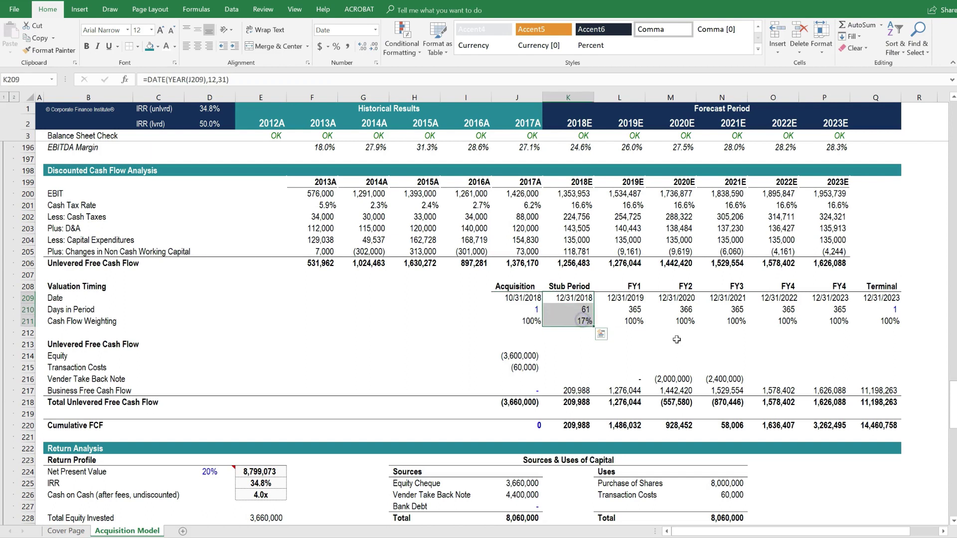
drag(630, 299, 839, 311)
click(883, 321)
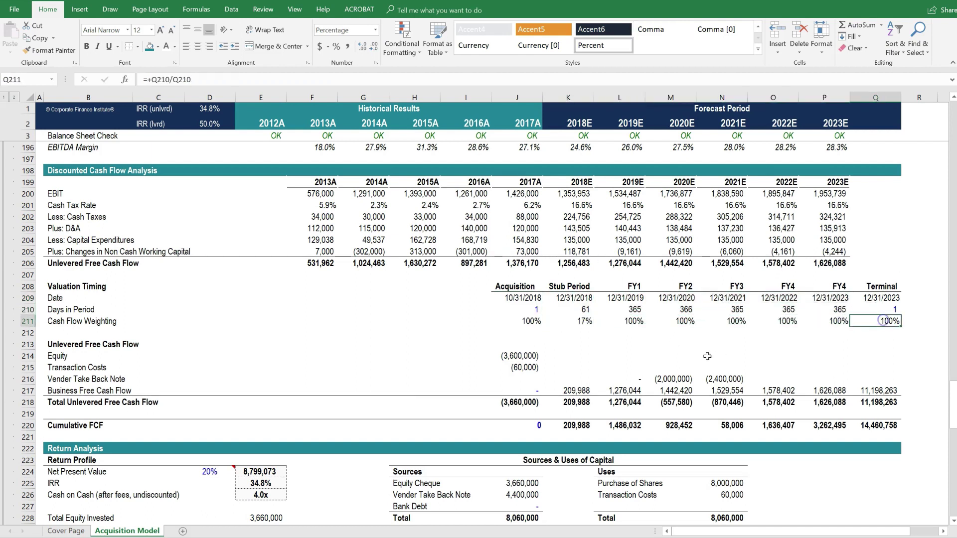
- Review the 20% NPV discount rate, then highlight the 2.0x Max Multiple of Cash Flow row in LBO Structure
scroll(706, 357, down, 6)
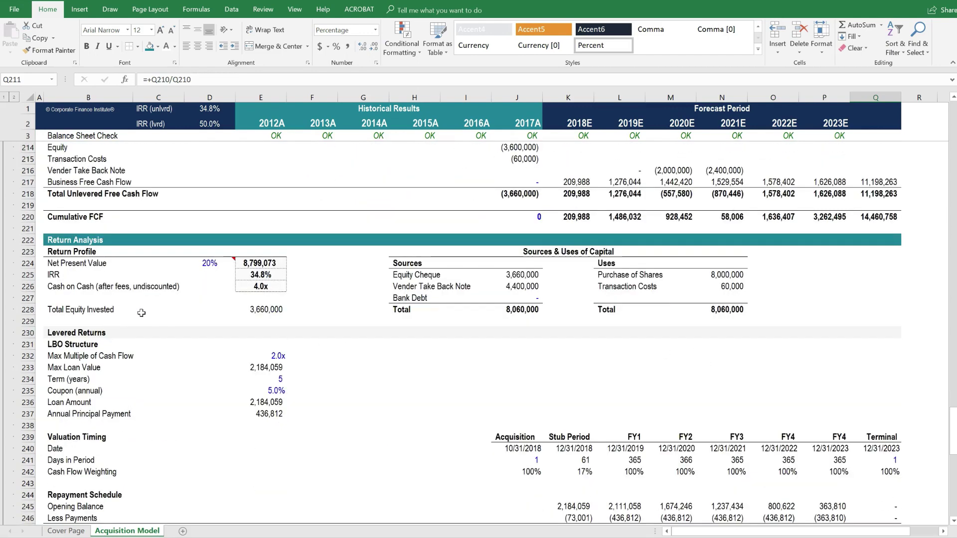
click(199, 263)
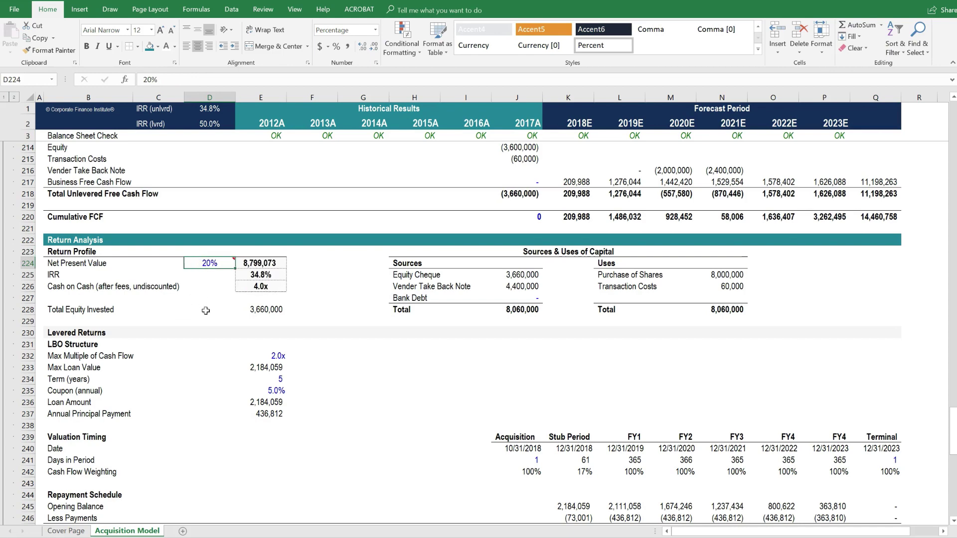
scroll(206, 311, down, 2)
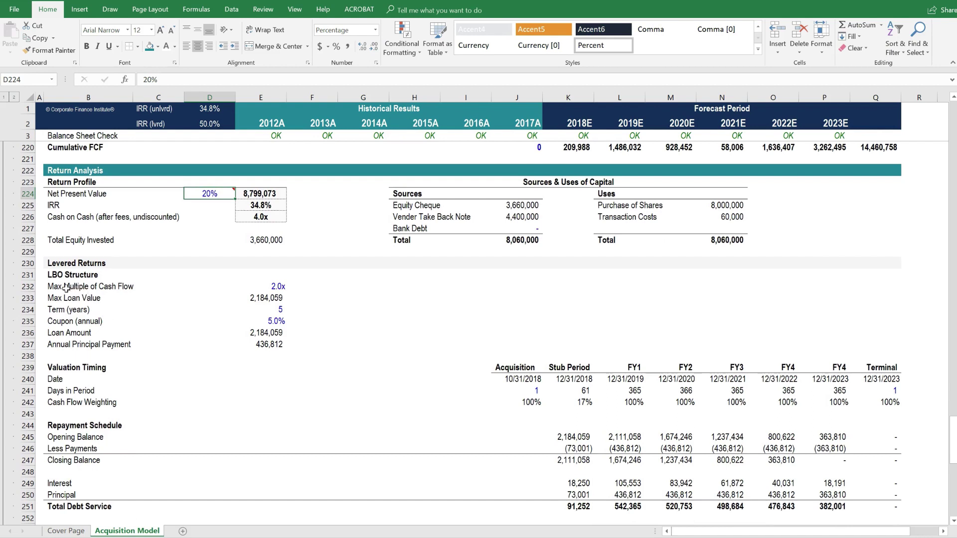
click(257, 289)
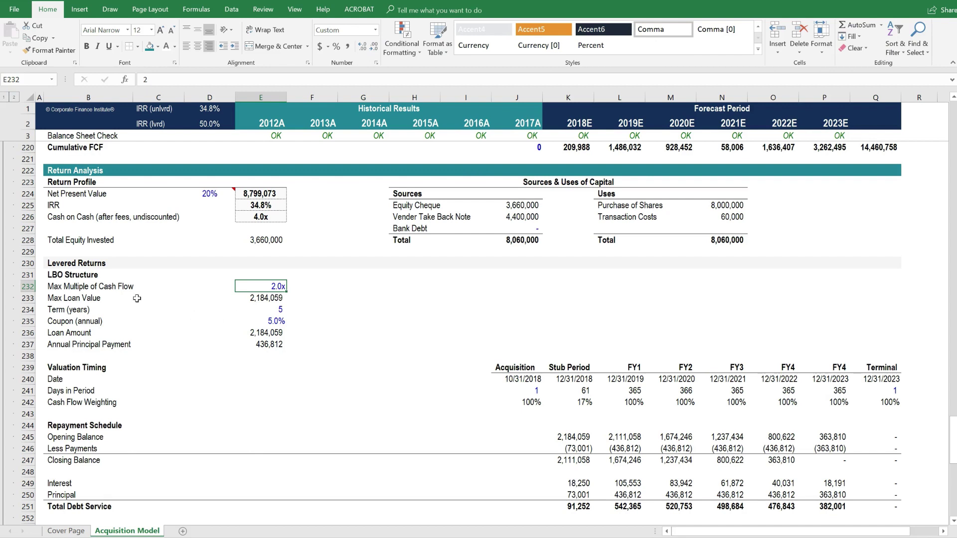
drag(61, 286, 261, 289)
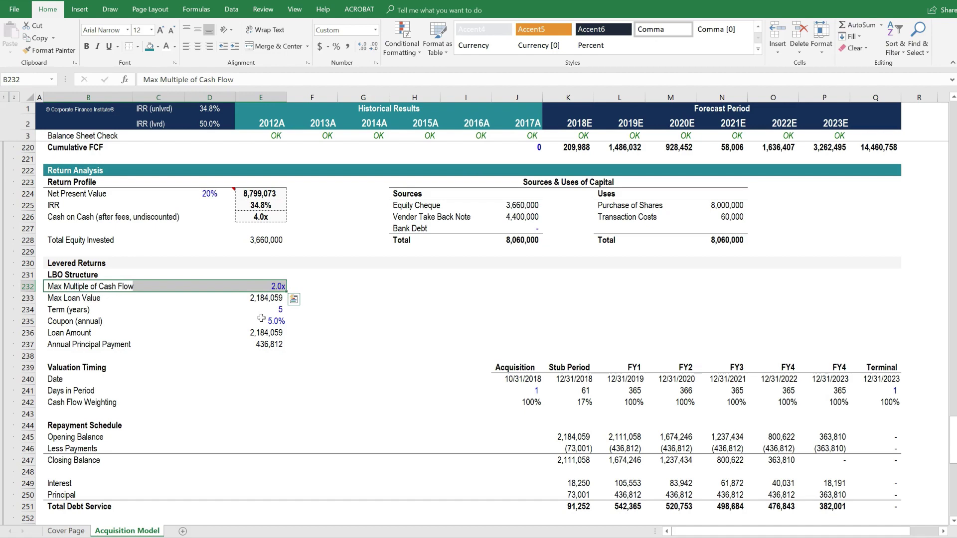
scroll(260, 319, down, 1)
scroll(260, 320, down, 4)
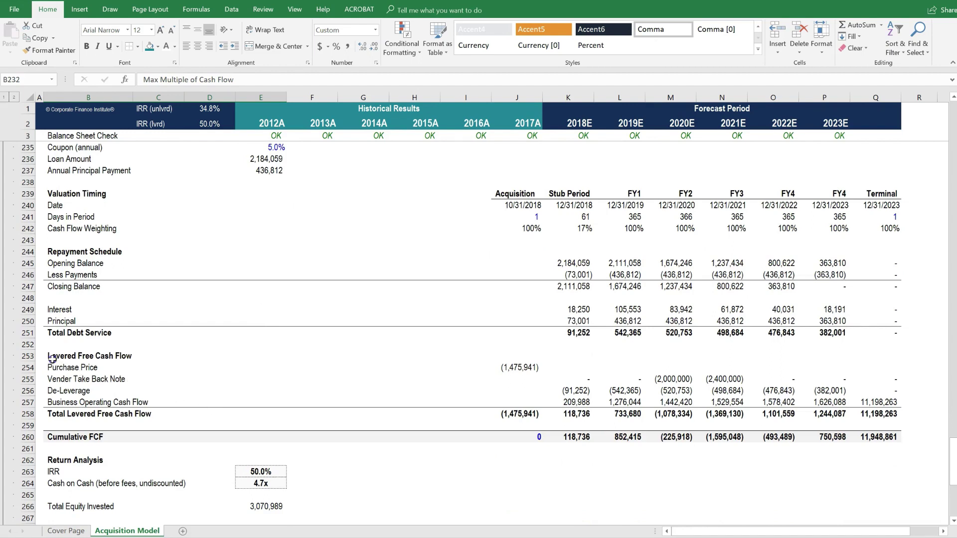
drag(52, 359, 862, 359)
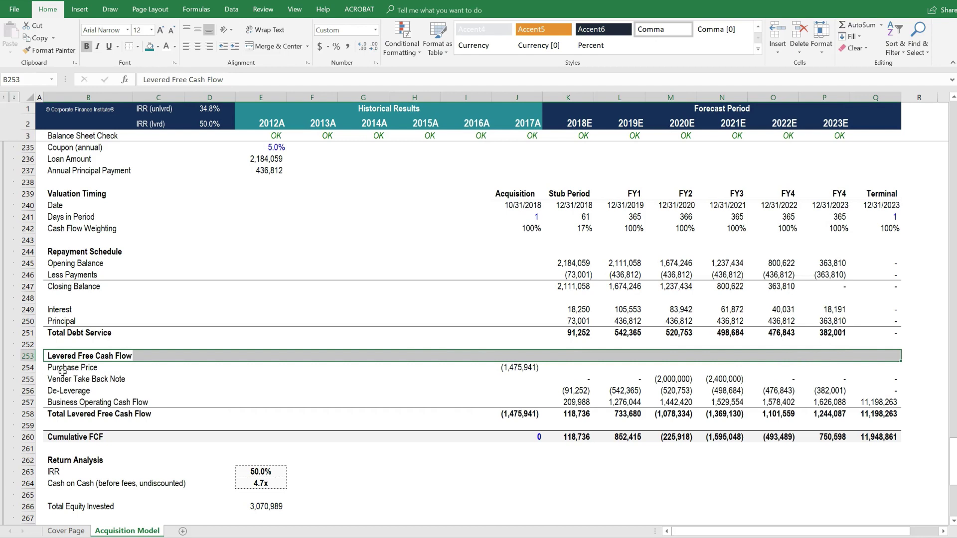
click(506, 368)
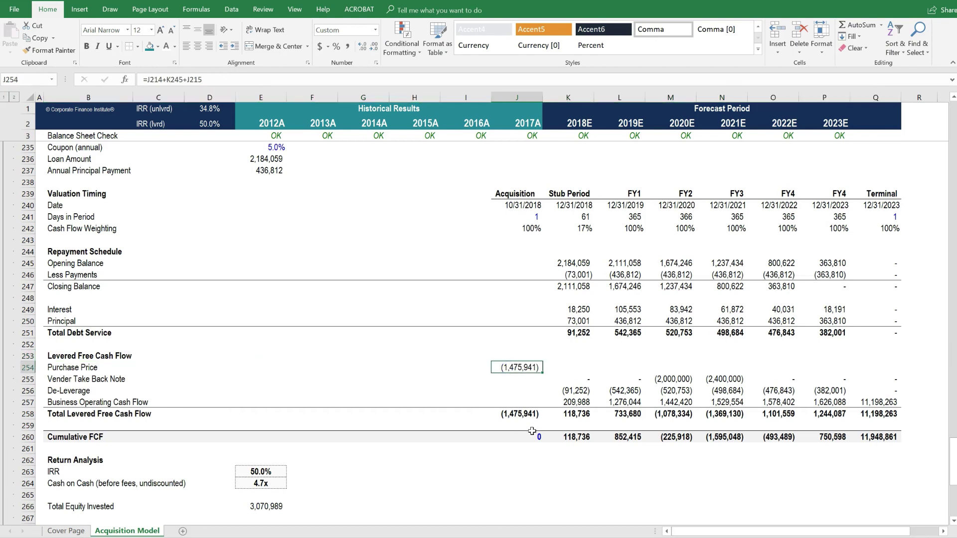
drag(50, 382, 806, 381)
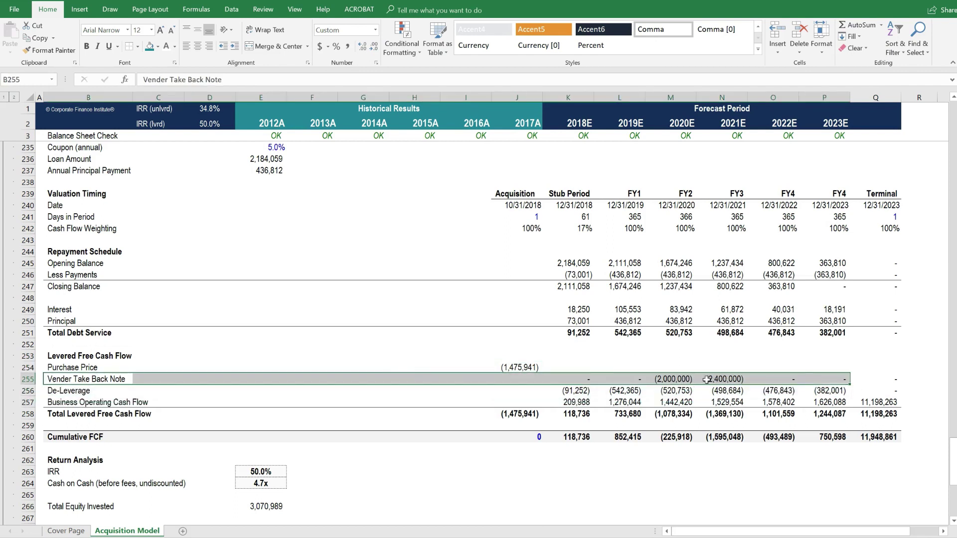
drag(566, 390, 823, 390)
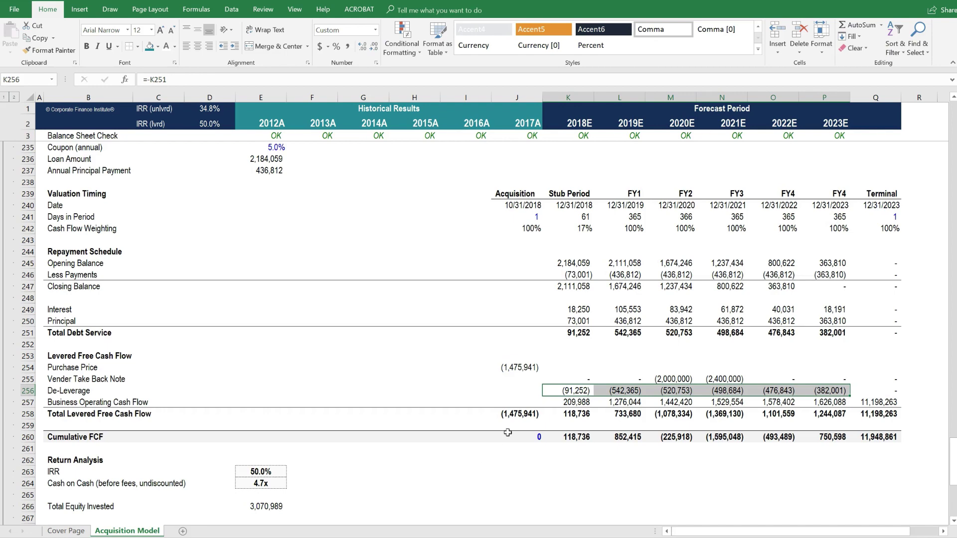
drag(518, 415, 869, 411)
scroll(592, 464, down, 1)
scroll(592, 464, down, 2)
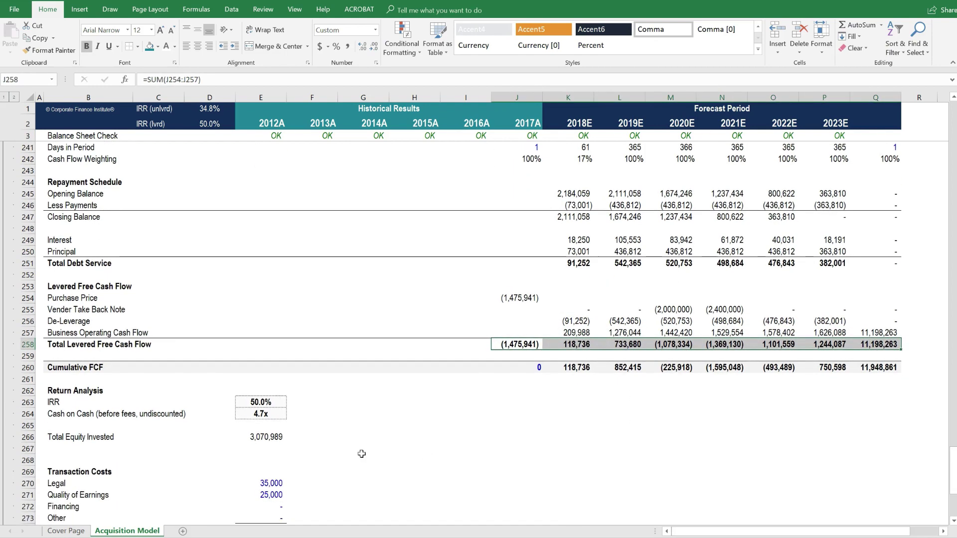
click(263, 403)
key(F2)
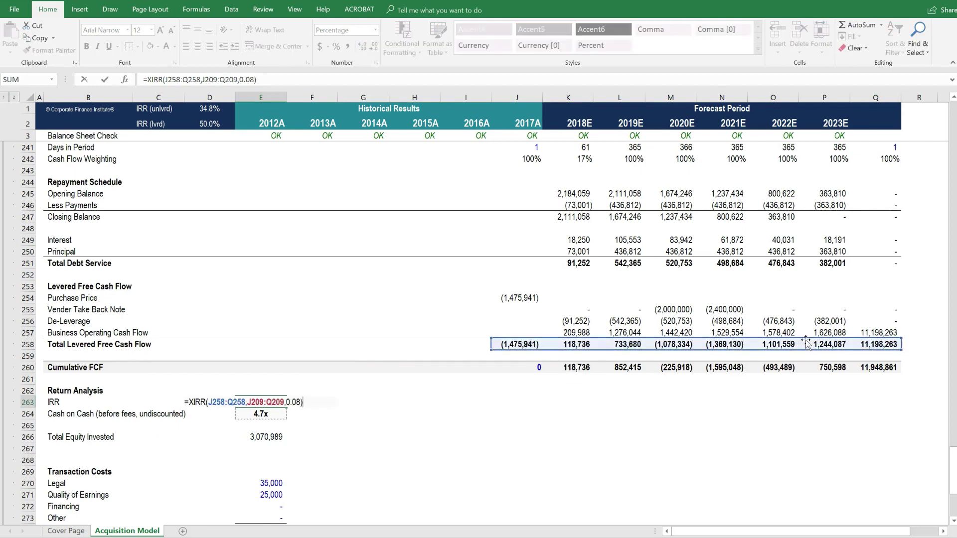
scroll(686, 336, up, 6)
scroll(685, 335, up, 9)
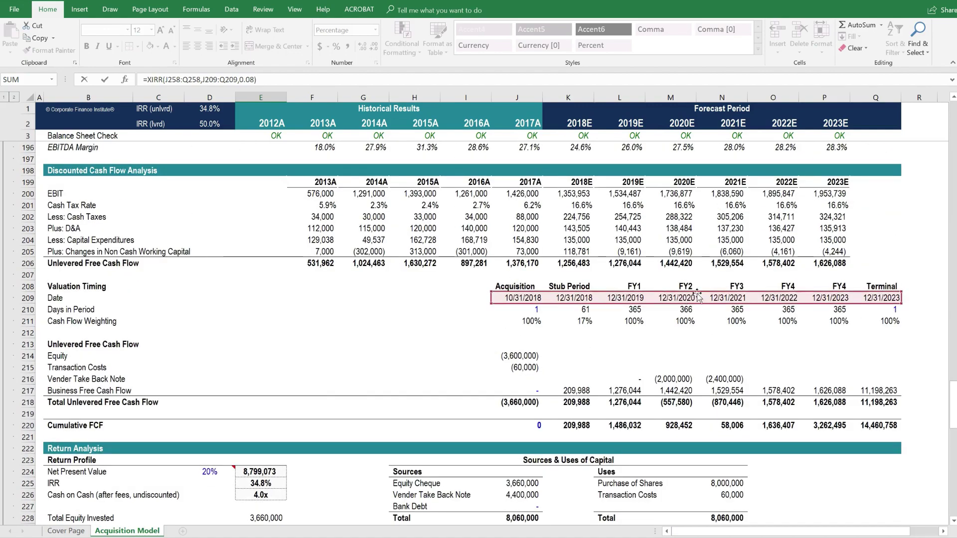
scroll(617, 361, down, 14)
scroll(618, 362, down, 4)
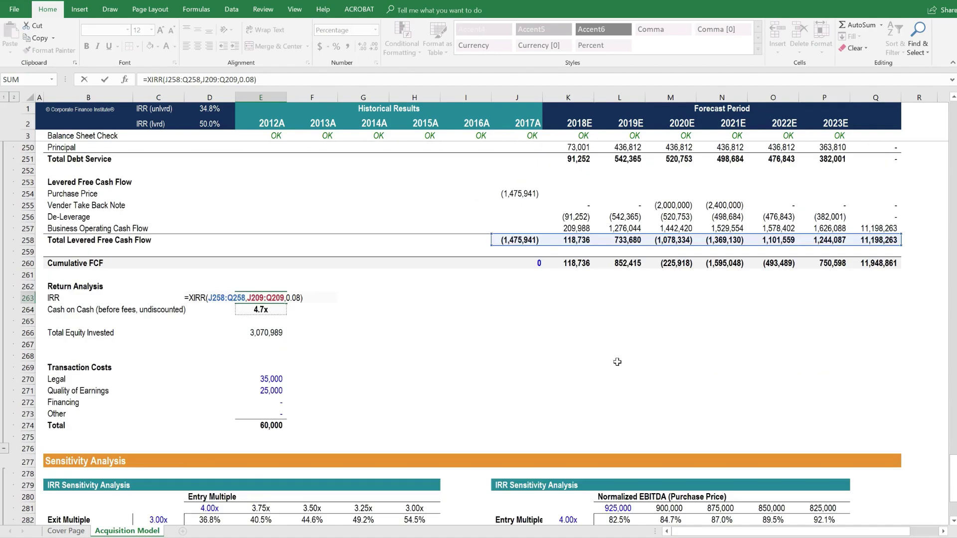
key(Return)
click(379, 393)
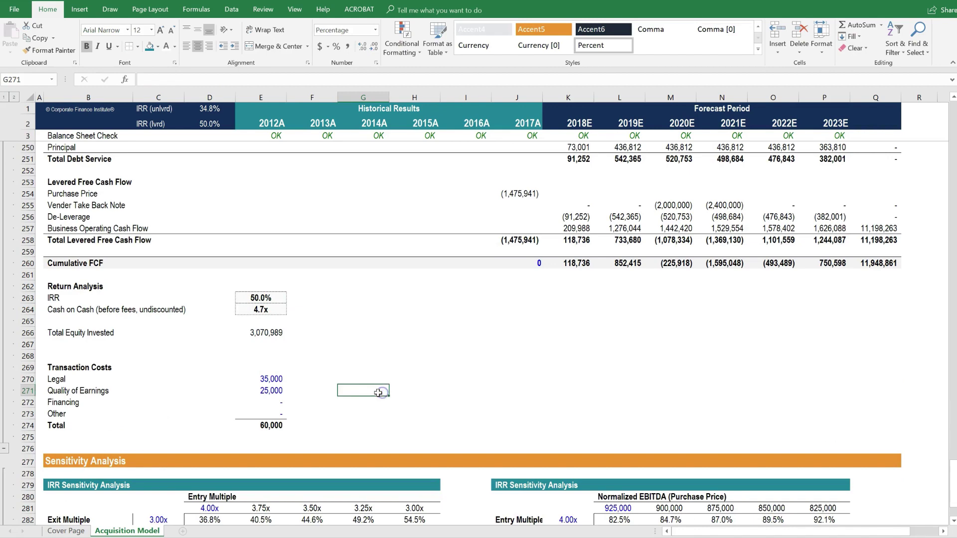
click(275, 311)
key(F2)
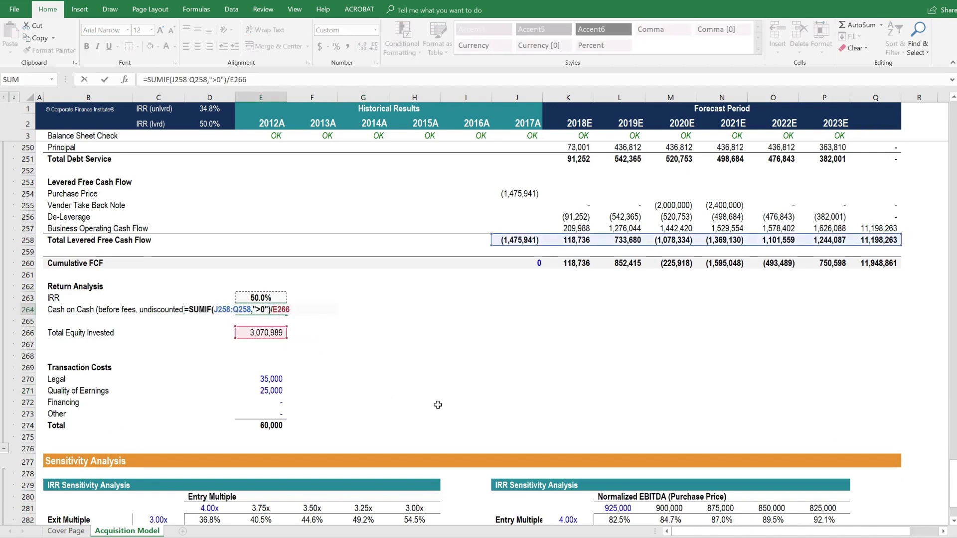
key(ctrl+Return)
- Scroll up from the sensitivity tables to the Return Analysis showing the 11,198,263 terminal sale value
scroll(429, 404, down, 2)
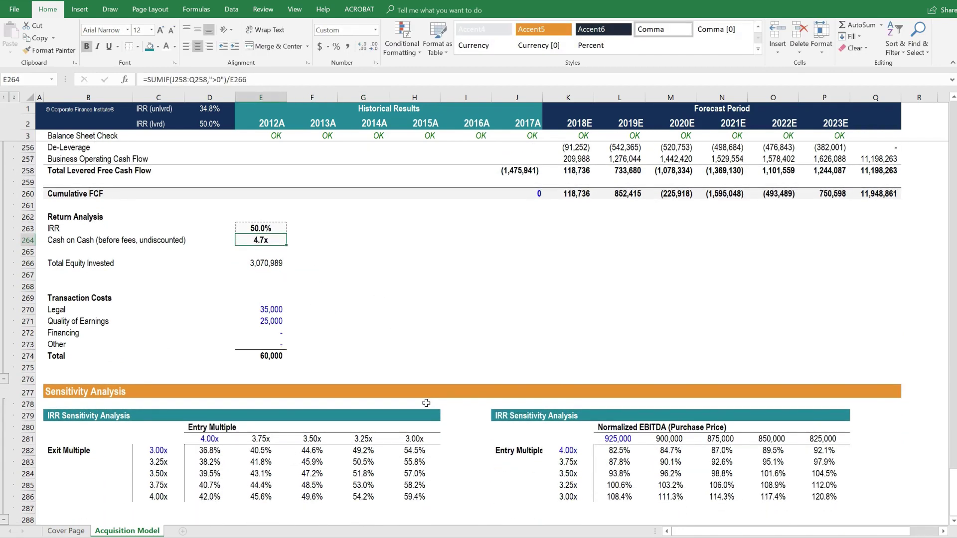
scroll(205, 382, down, 3)
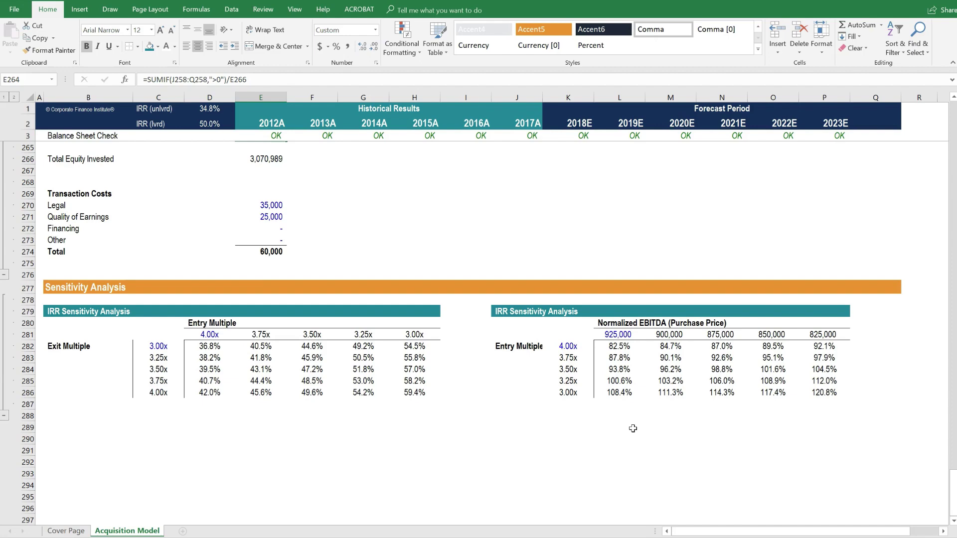
scroll(633, 429, up, 6)
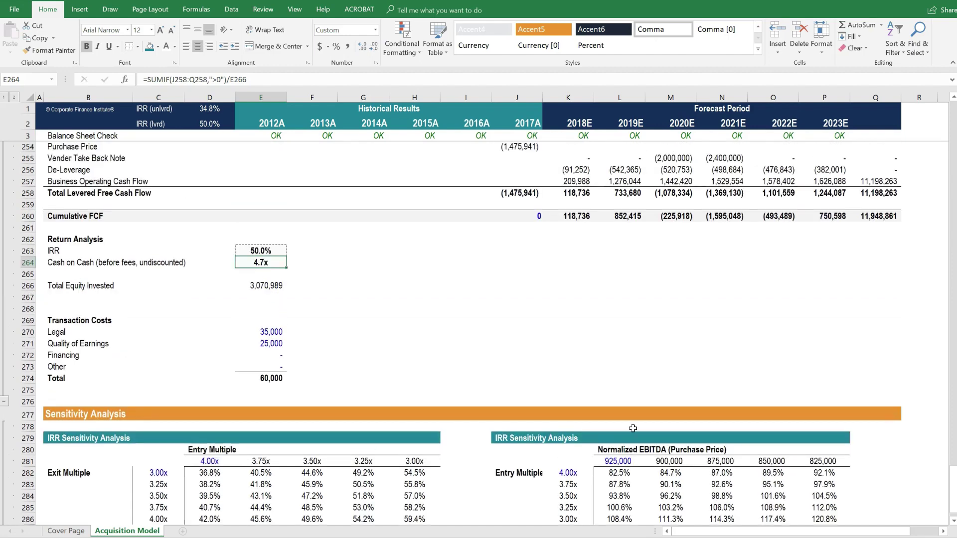
scroll(633, 429, up, 1)
scroll(632, 429, up, 6)
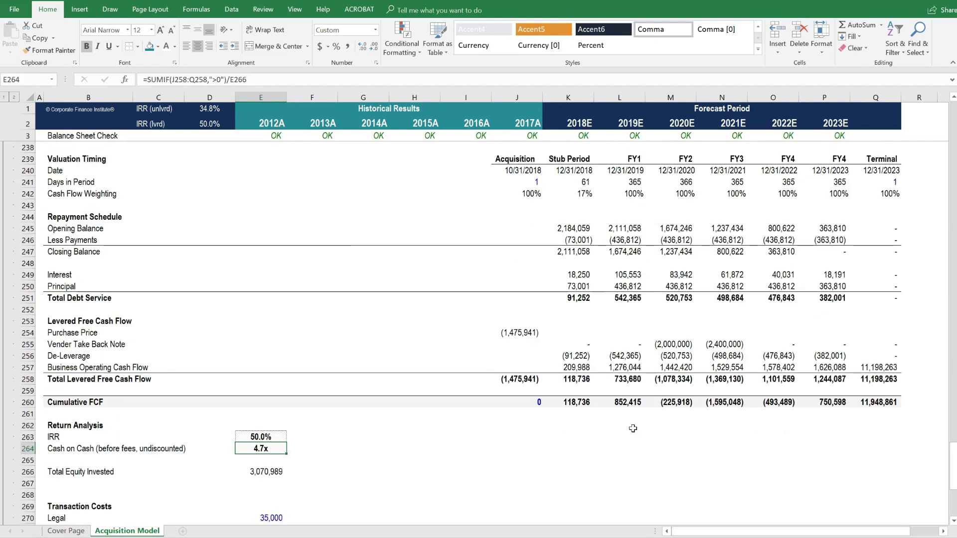
scroll(632, 428, up, 3)
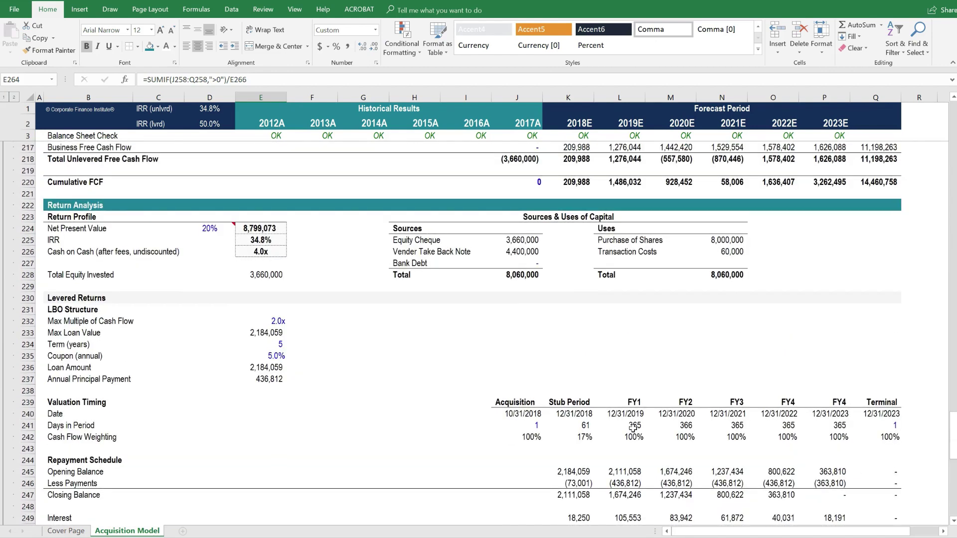
scroll(633, 428, up, 14)
click(568, 254)
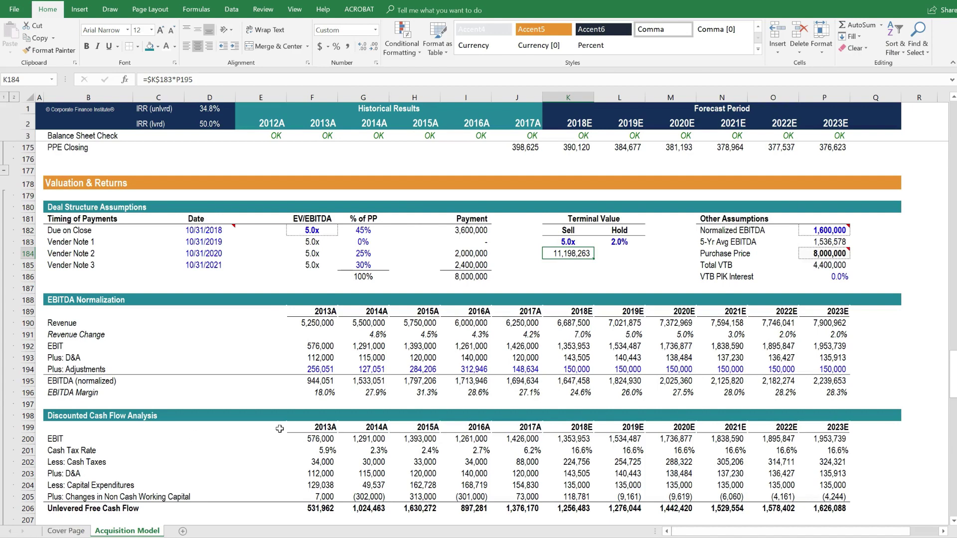
click(216, 114)
drag(217, 114, 212, 125)
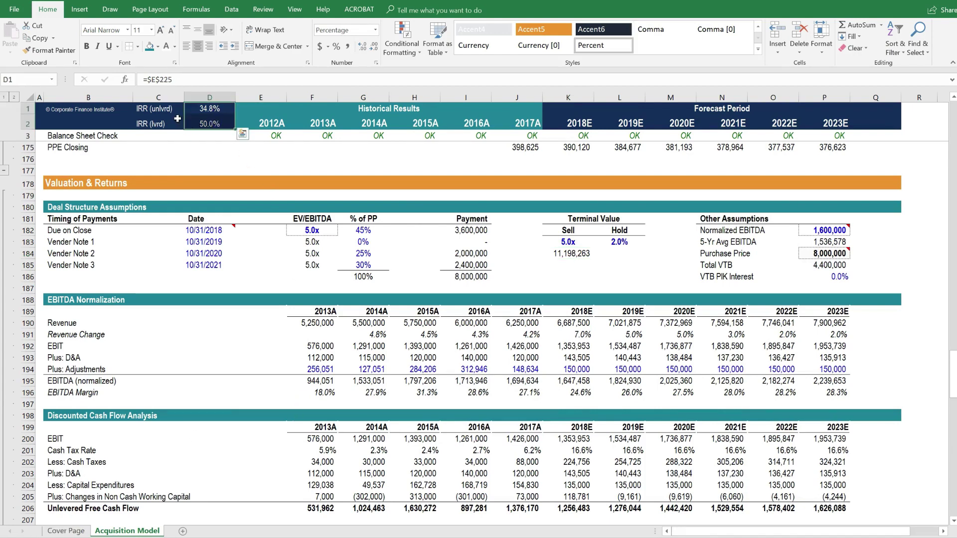
click(162, 107)
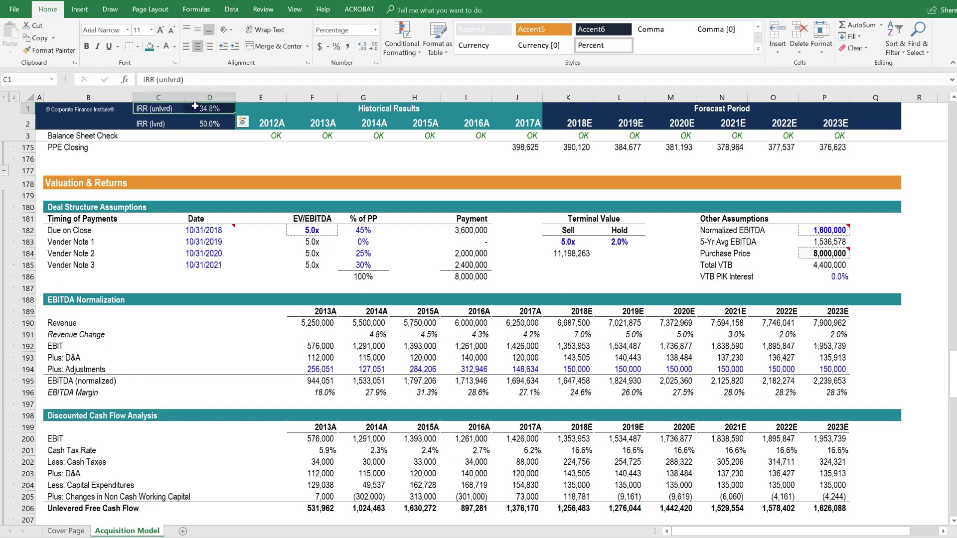
click(169, 124)
drag(169, 124, 209, 124)
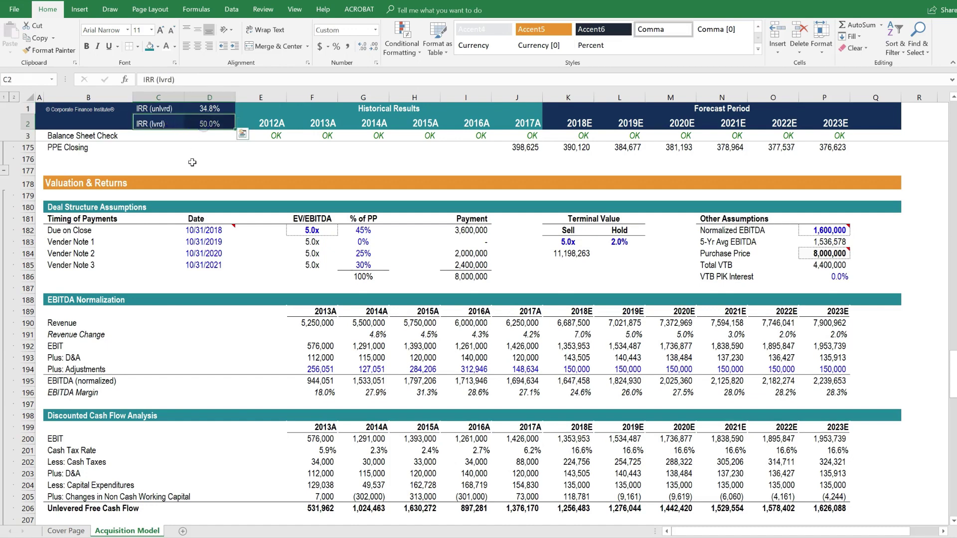
click(218, 198)
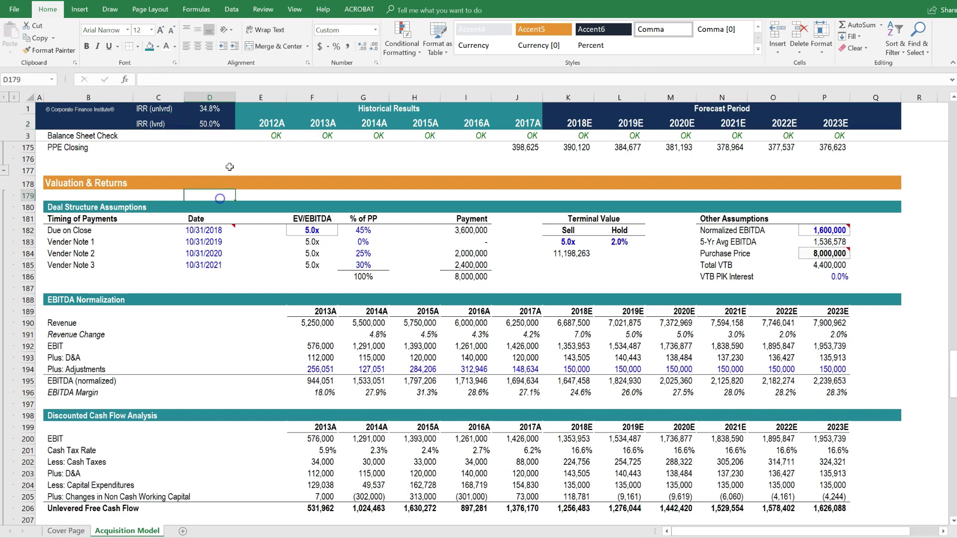
drag(214, 109, 212, 123)
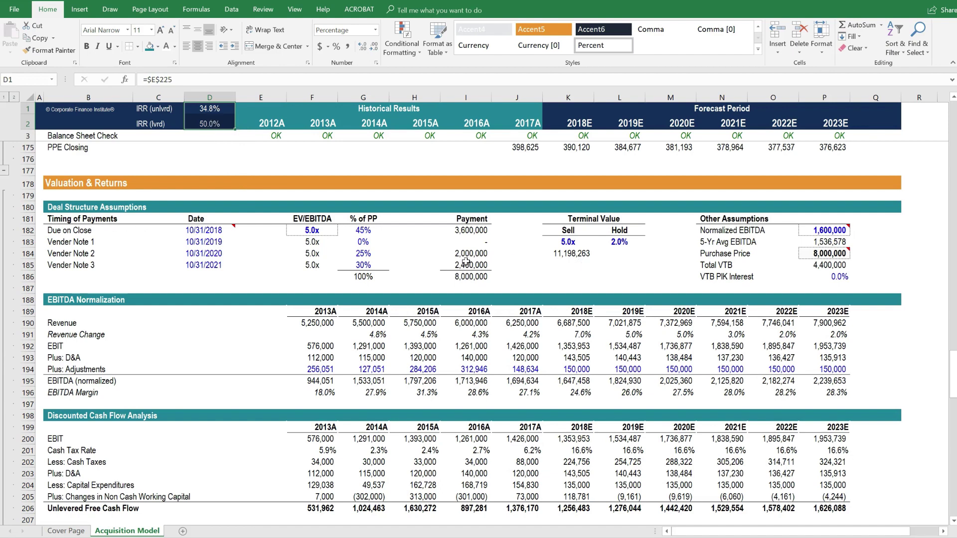
click(321, 235)
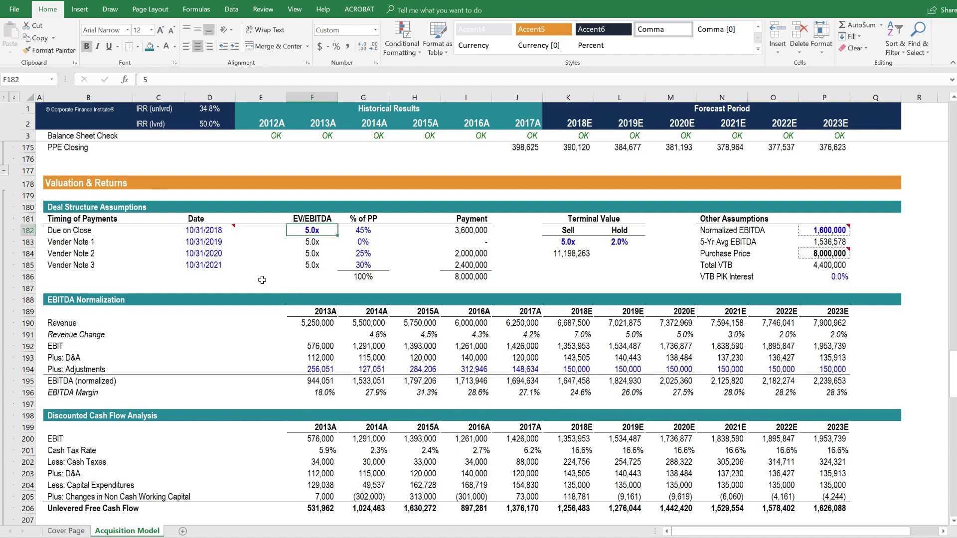
text(4)
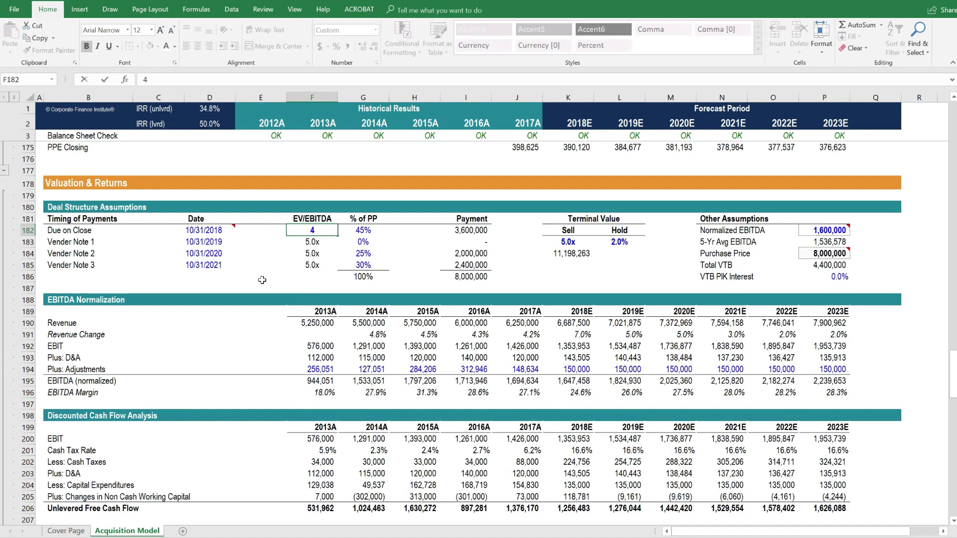
key(Return)
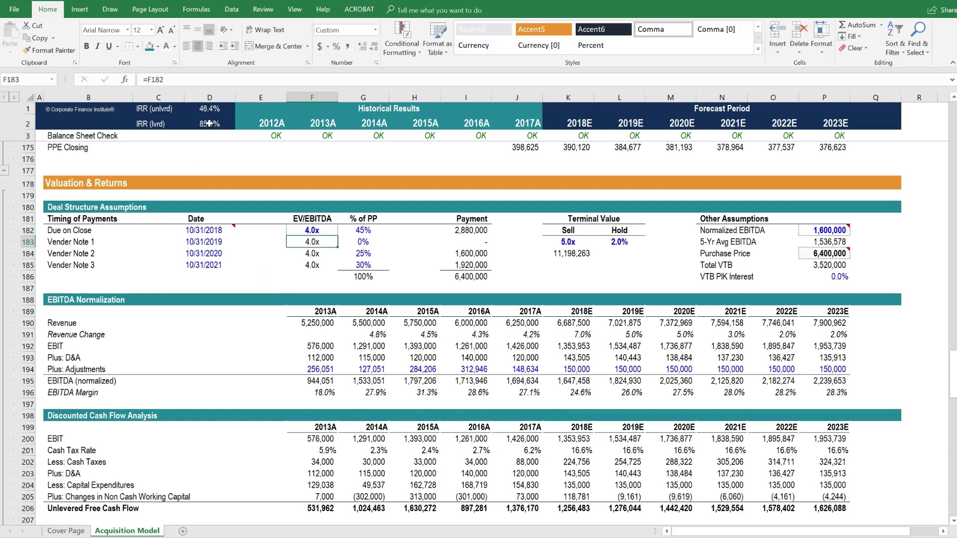
click(319, 230)
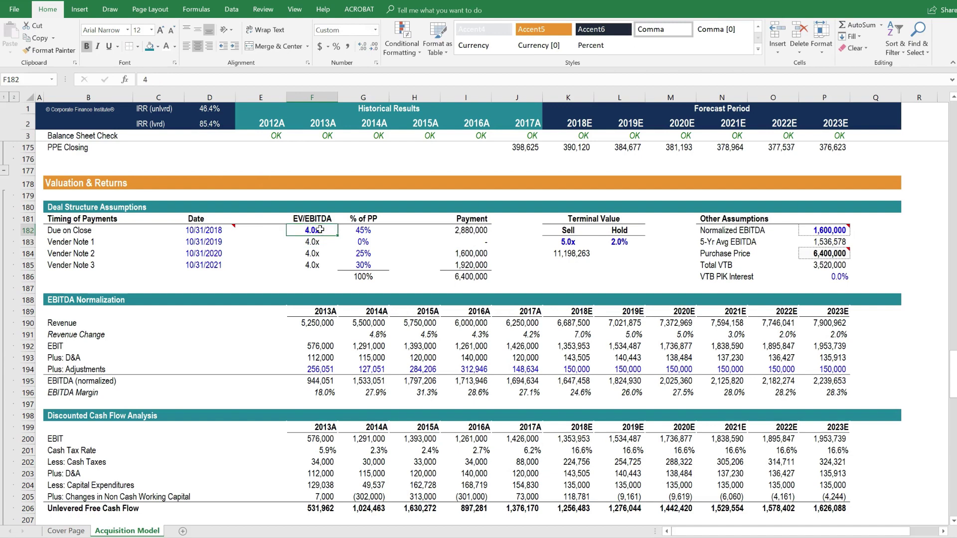
text(7)
key(Return)
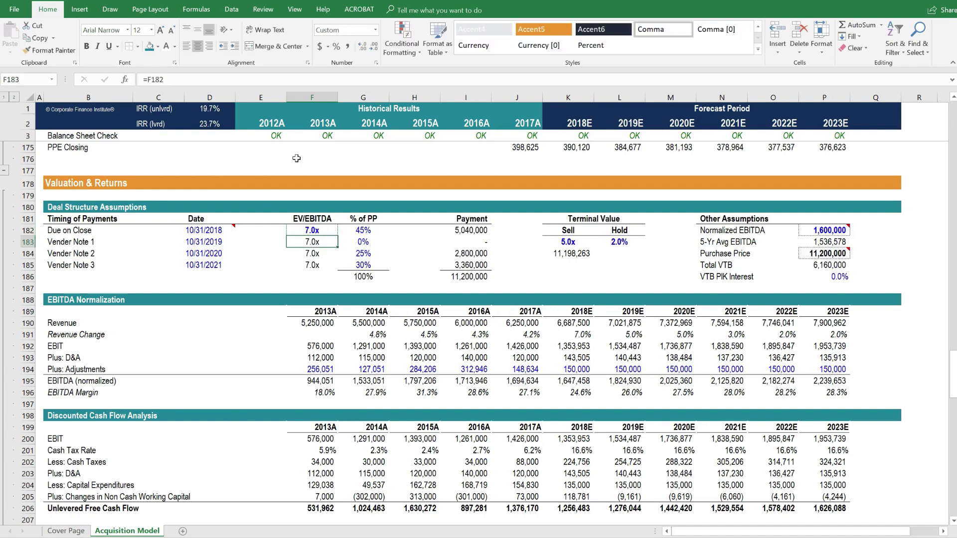
click(319, 229)
text(5)
key(Return)
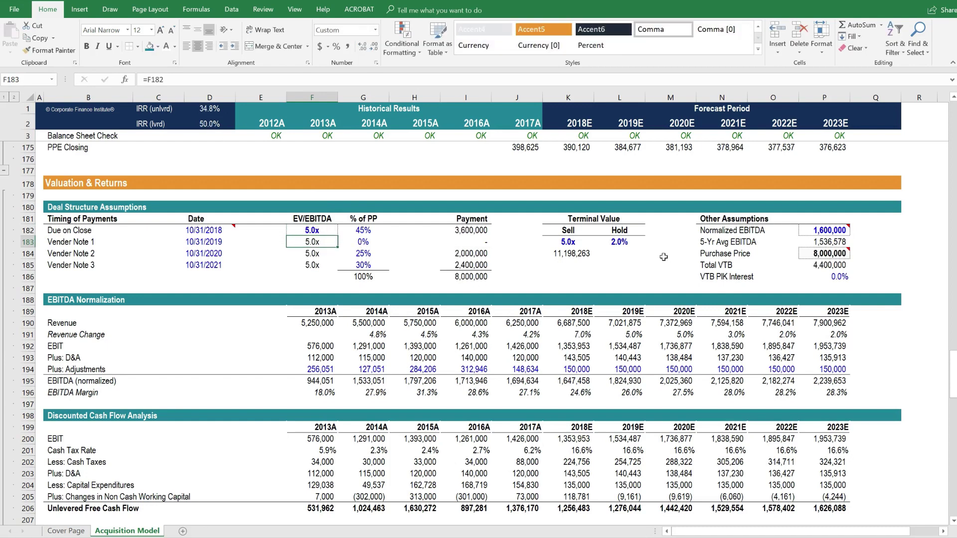
click(571, 242)
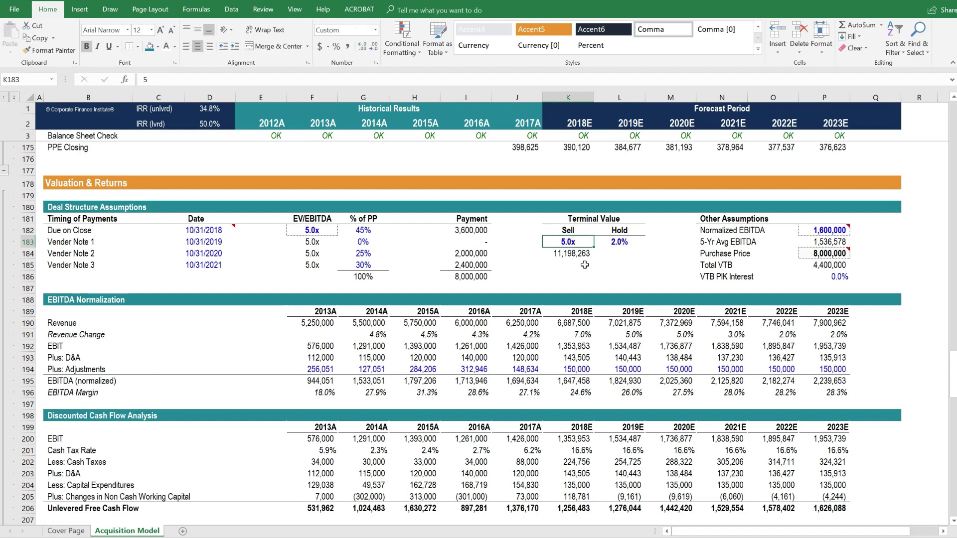
text(7)
key(Return)
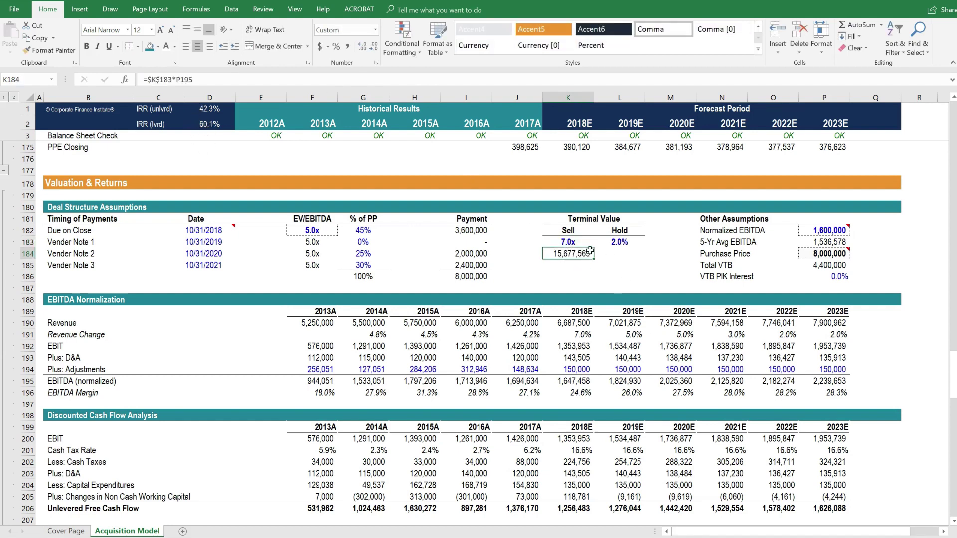
click(567, 241)
text(5)
key(Return)
click(331, 230)
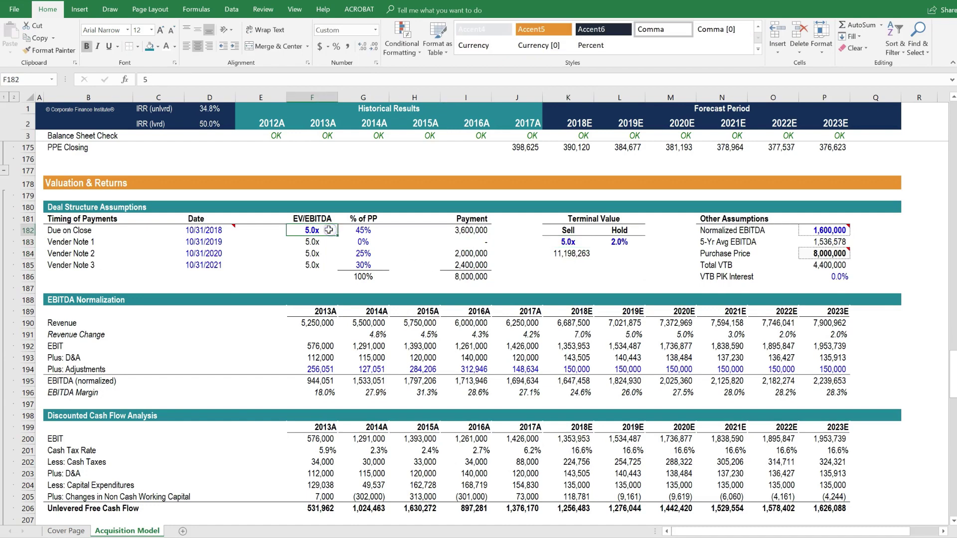
click(566, 242)
text(7)
key(Return)
click(579, 241)
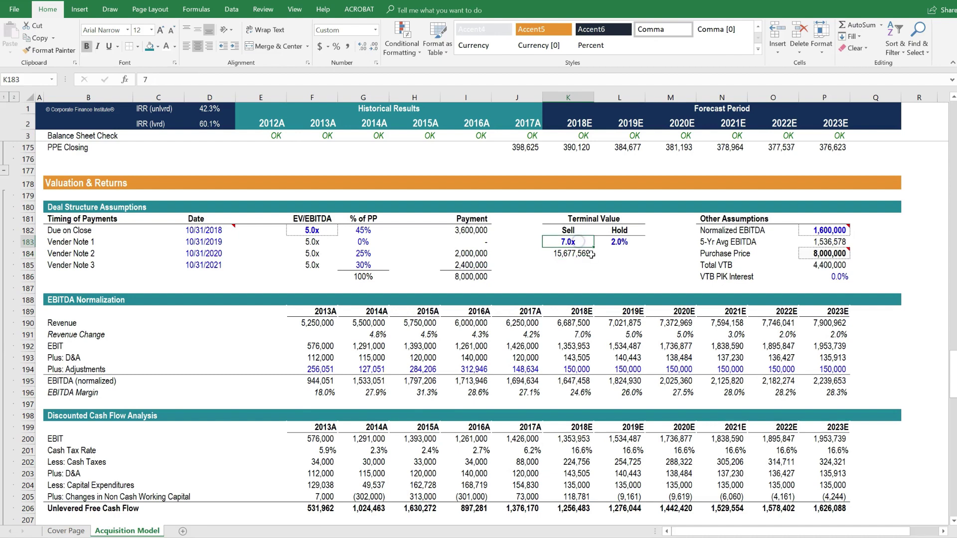
text(5)
key(Return)
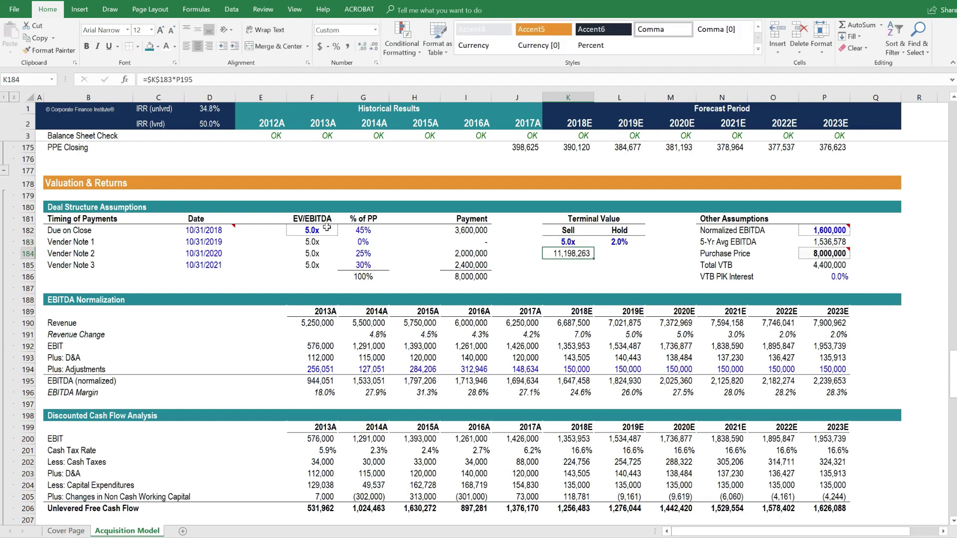
click(553, 242)
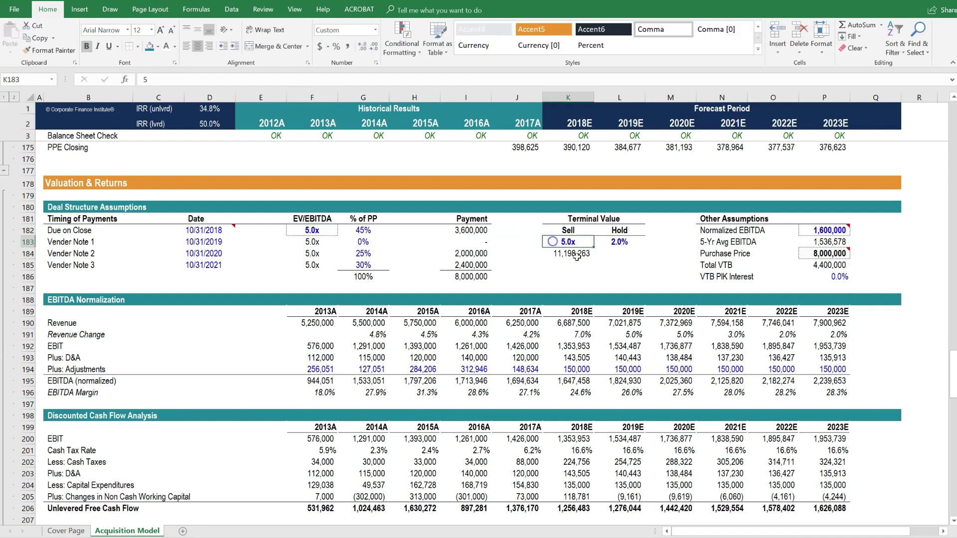
- Enter 100% for Due on Close in G182 and 0% for Vendor Notes 2 and 3 in G184–G185
click(459, 276)
click(369, 232)
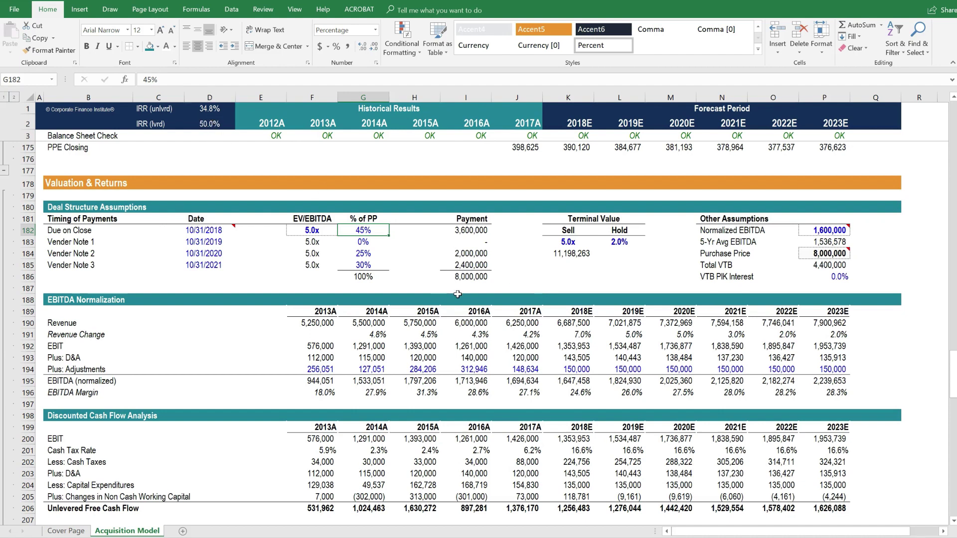
text(100)
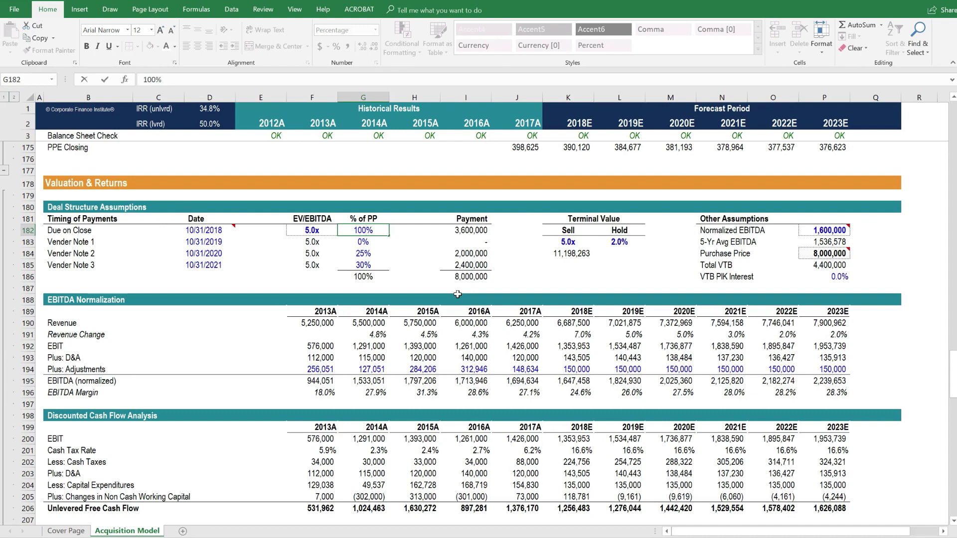
key(Return)
key(Return)
text(0)
key(Return)
text(0)
key(Tab)
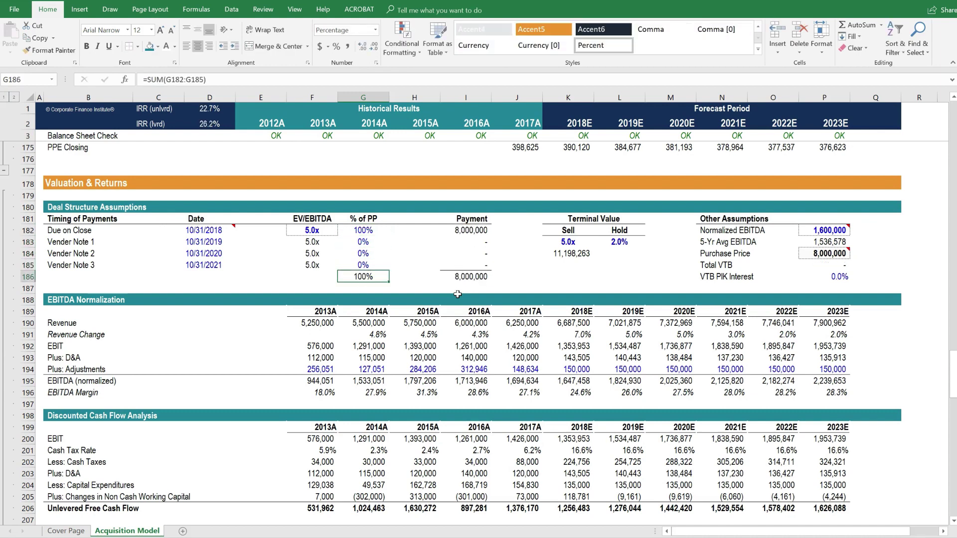
click(467, 233)
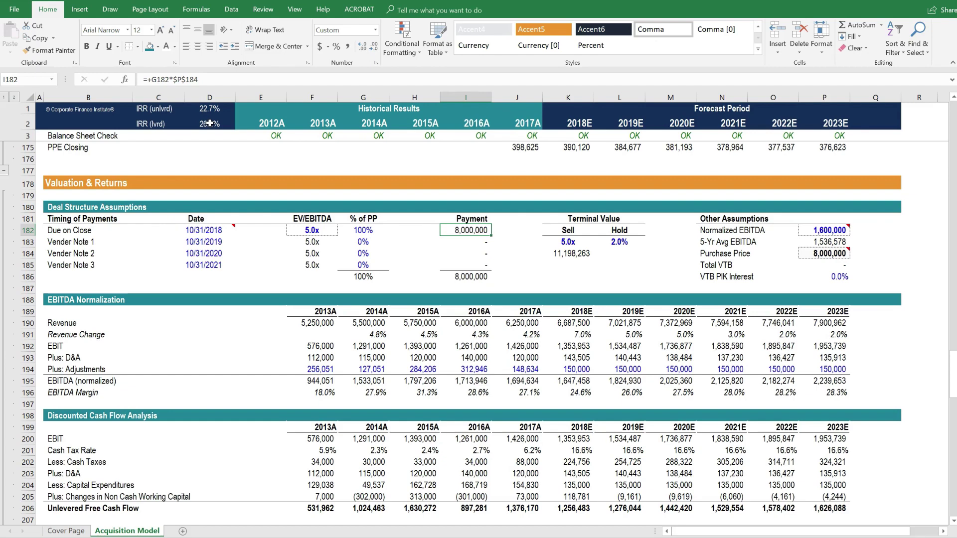
- Scroll down to LBO Structure and select the 2.0x Max Multiple of Cash Flow cell E232
scroll(279, 259, down, 5)
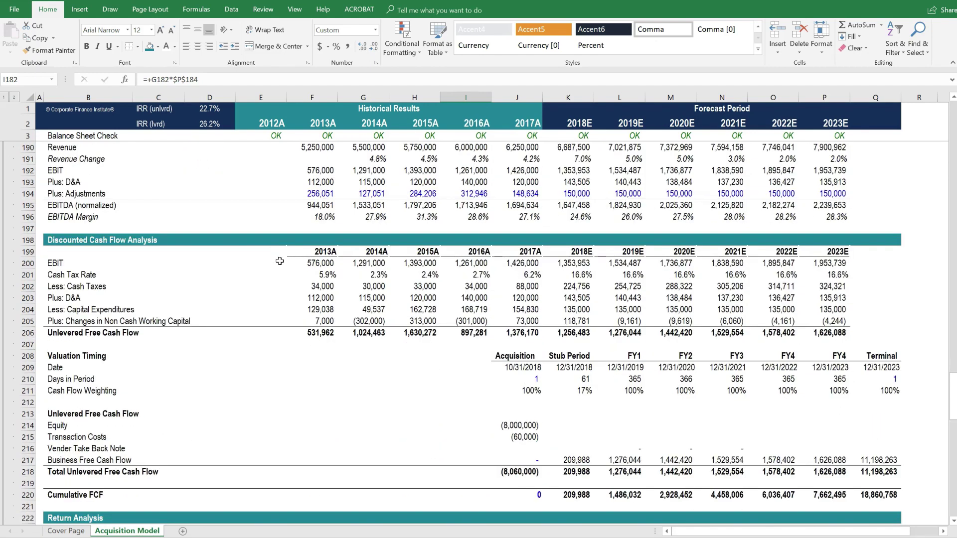
scroll(281, 263, down, 6)
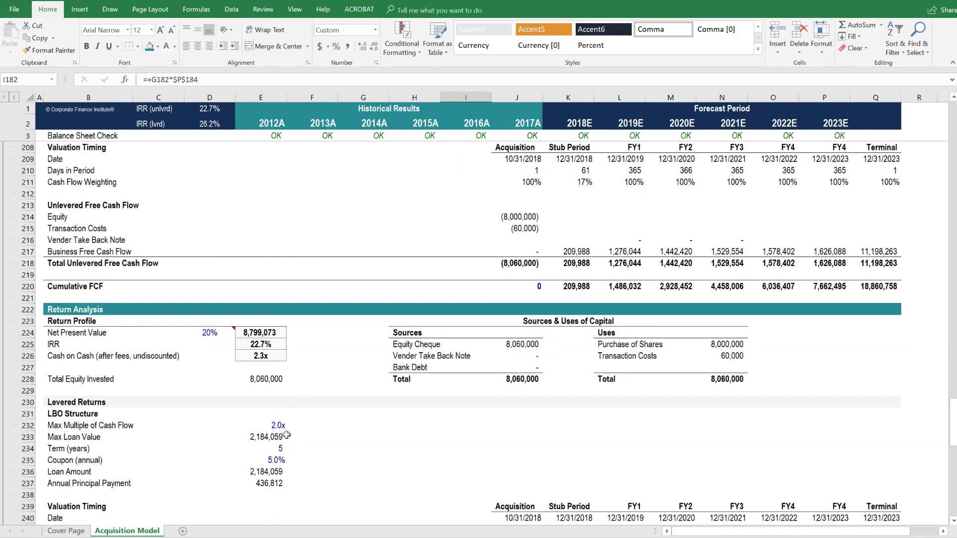
click(279, 426)
scroll(381, 432, down, 1)
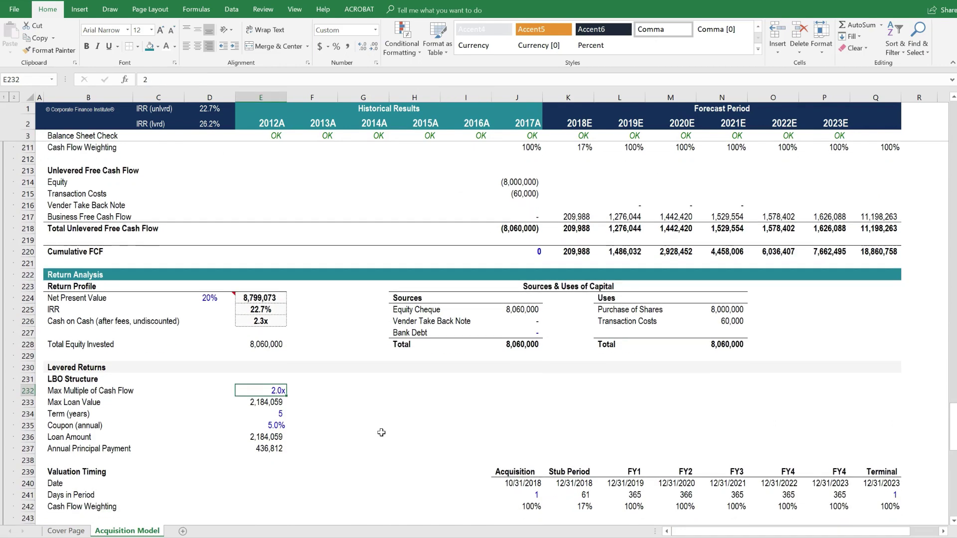
scroll(384, 435, down, 1)
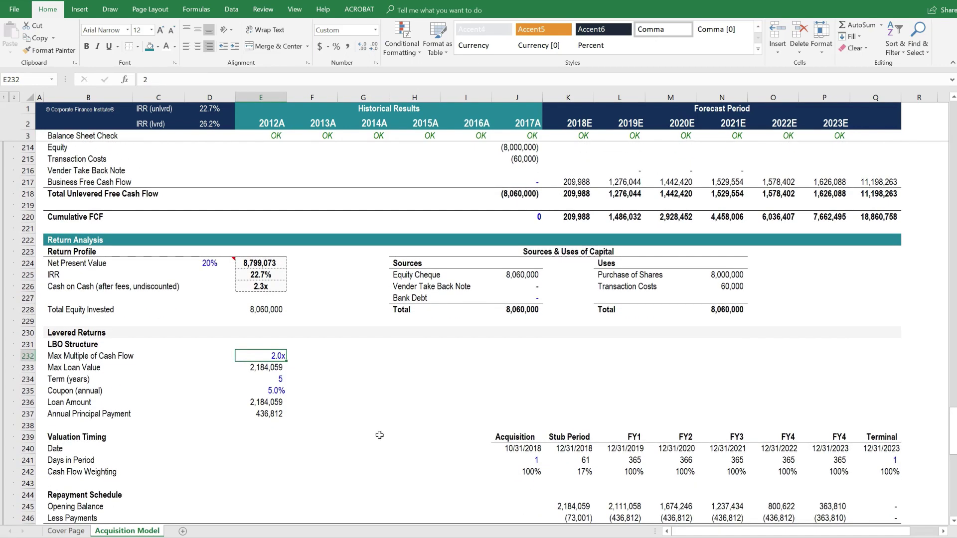
scroll(379, 435, down, 1)
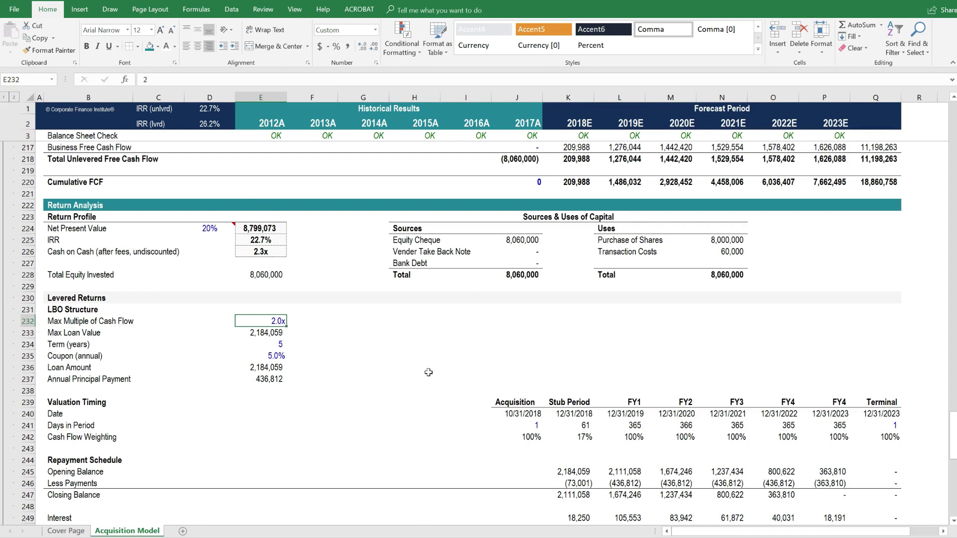
- Set the Max Multiple of Cash Flow to 0.0x and confirm the D1 and D2 IRRs both read 22.7%
text(0)
key(Return)
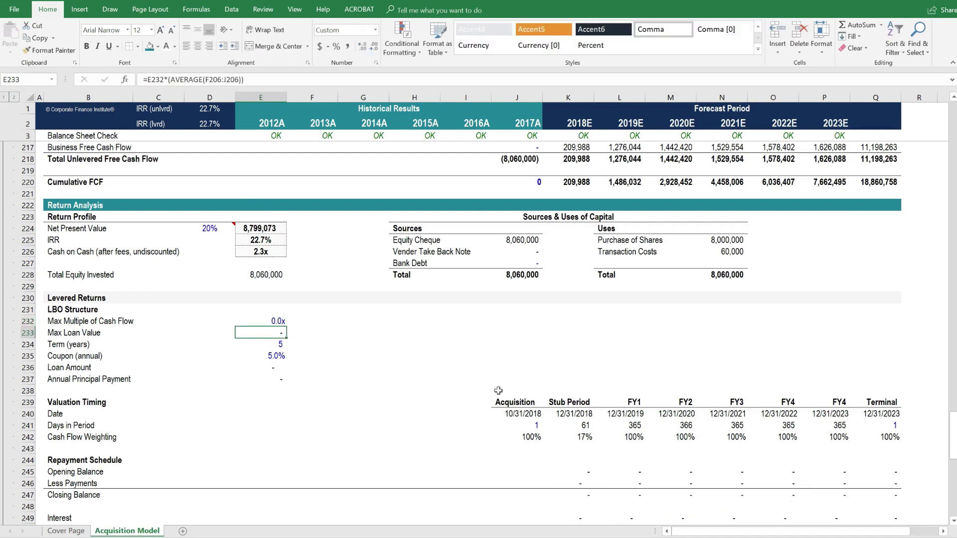
scroll(506, 386, down, 3)
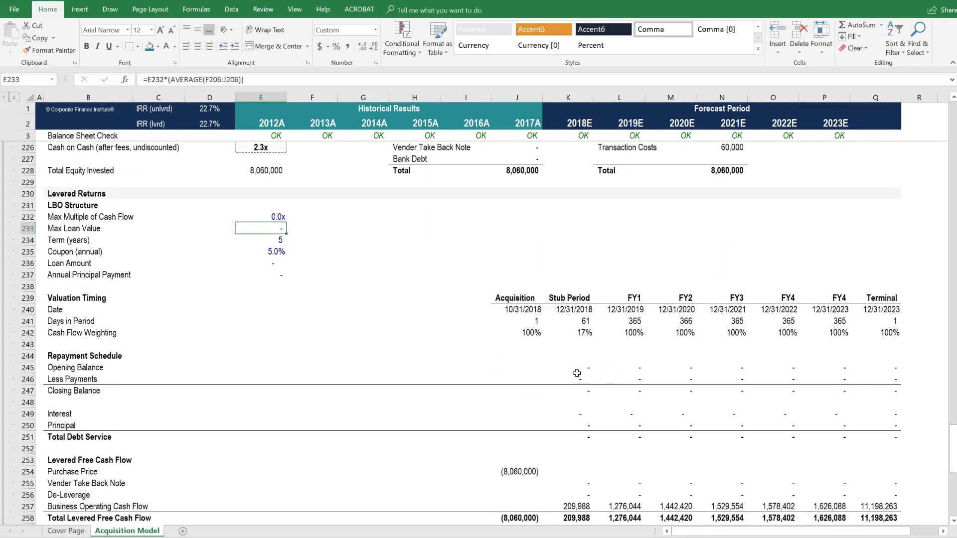
drag(573, 370, 900, 441)
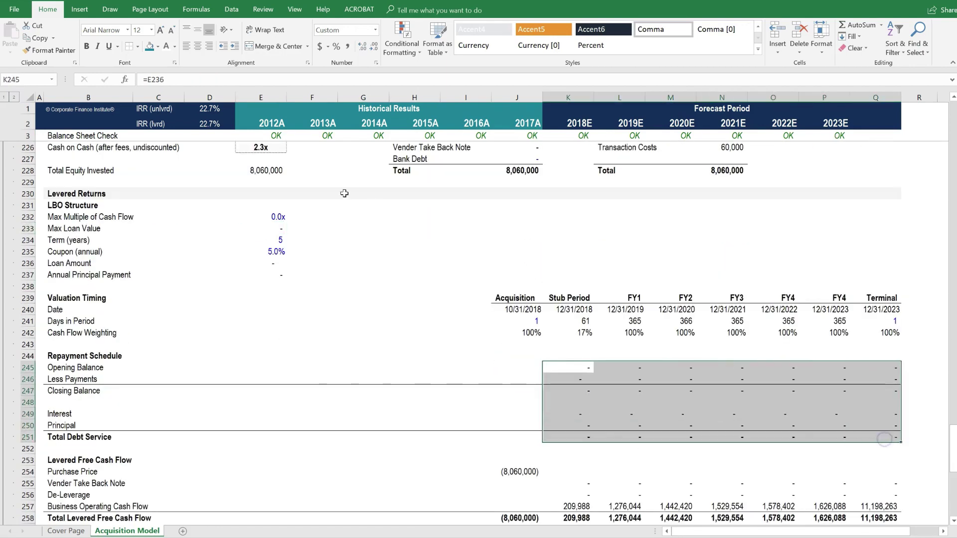
click(208, 121)
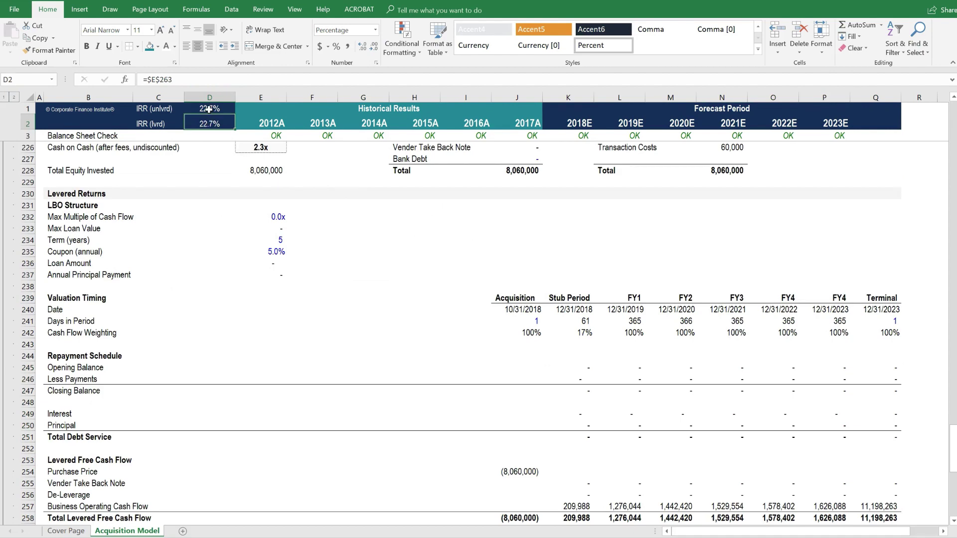
click(209, 110)
- Return to Deal Structure Assumptions and check the 5.0x entry and terminal EV/EBITDA multiples in F182 and K183
scroll(537, 347, down, 6)
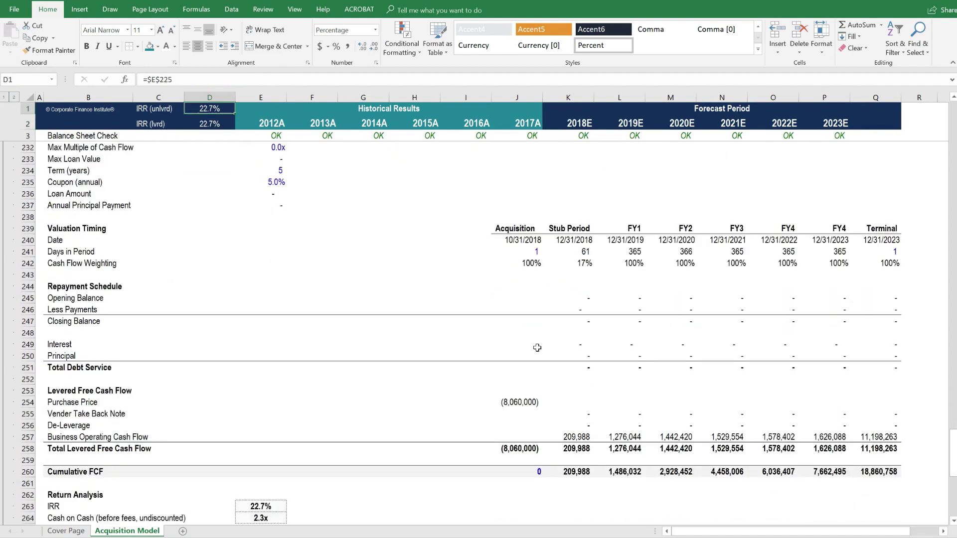
scroll(537, 347, down, 2)
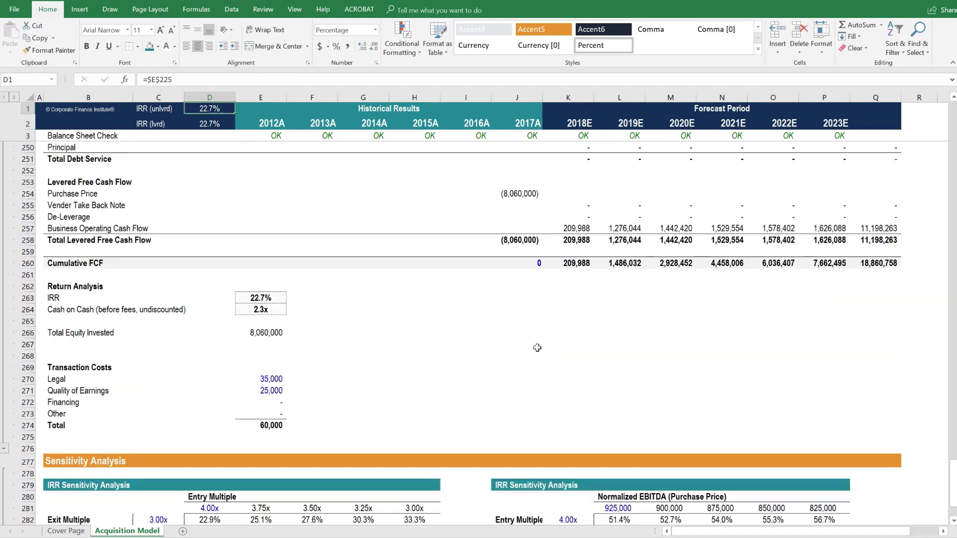
scroll(537, 347, up, 4)
scroll(537, 347, up, 3)
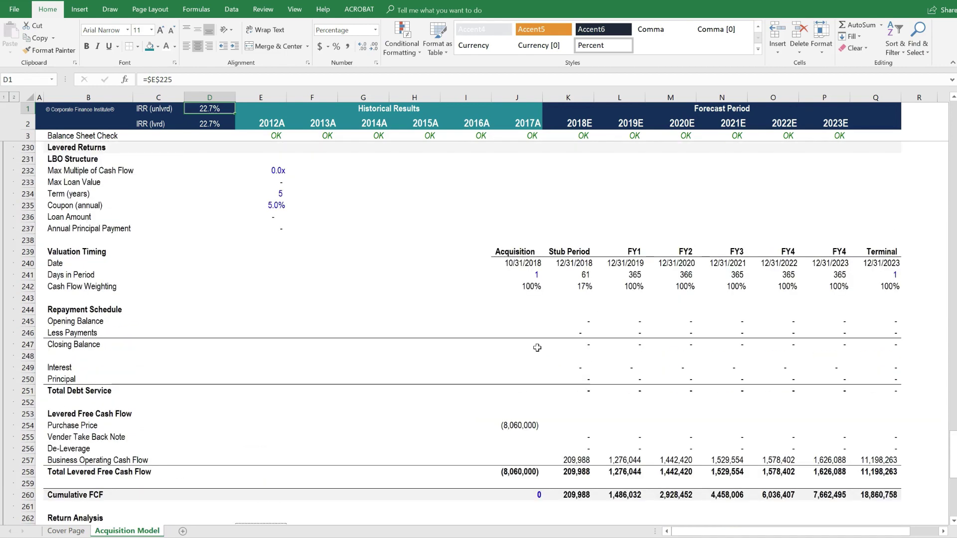
scroll(537, 348, up, 3)
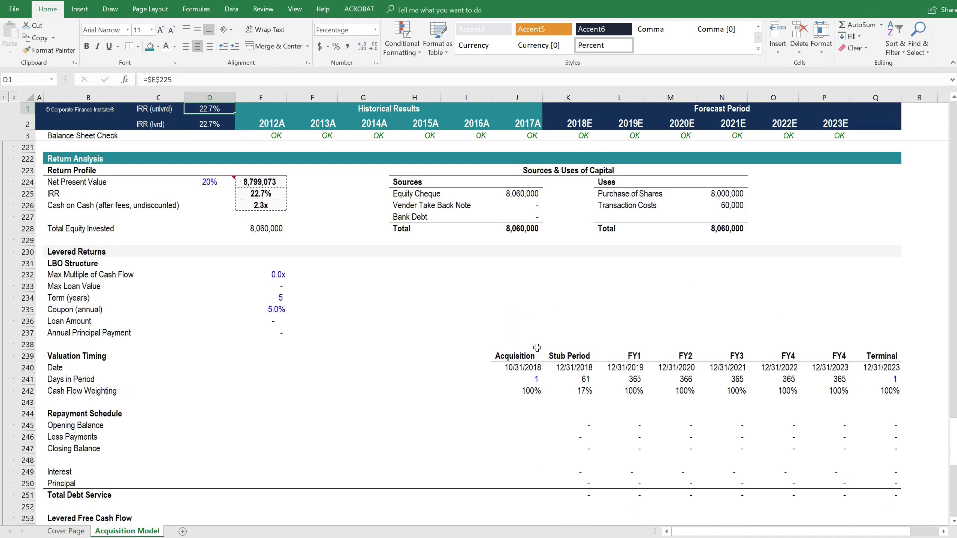
scroll(537, 348, up, 2)
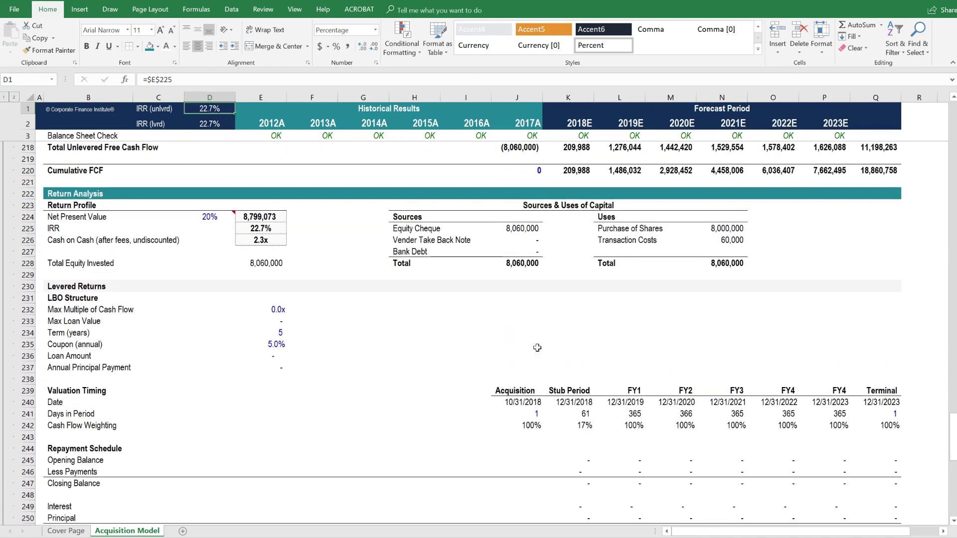
scroll(720, 337, up, 6)
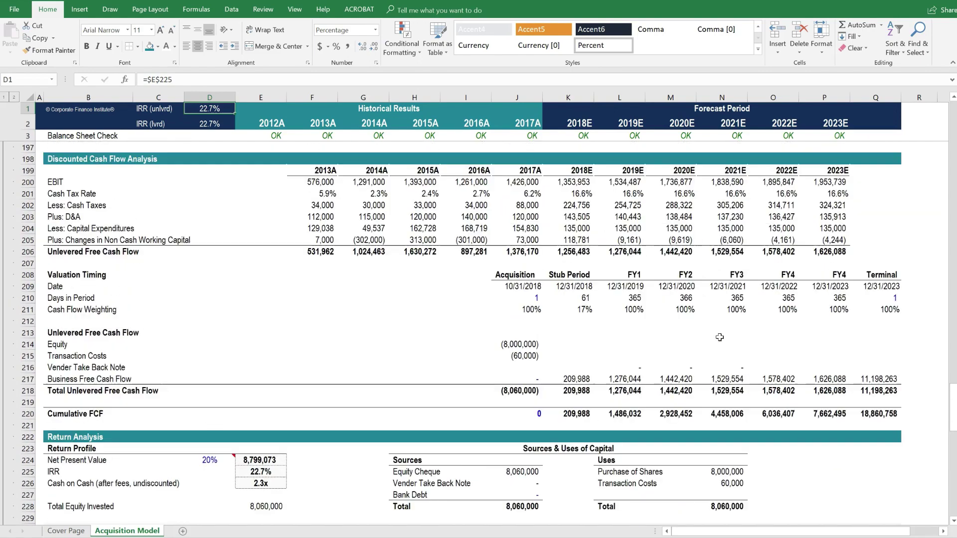
scroll(719, 337, up, 7)
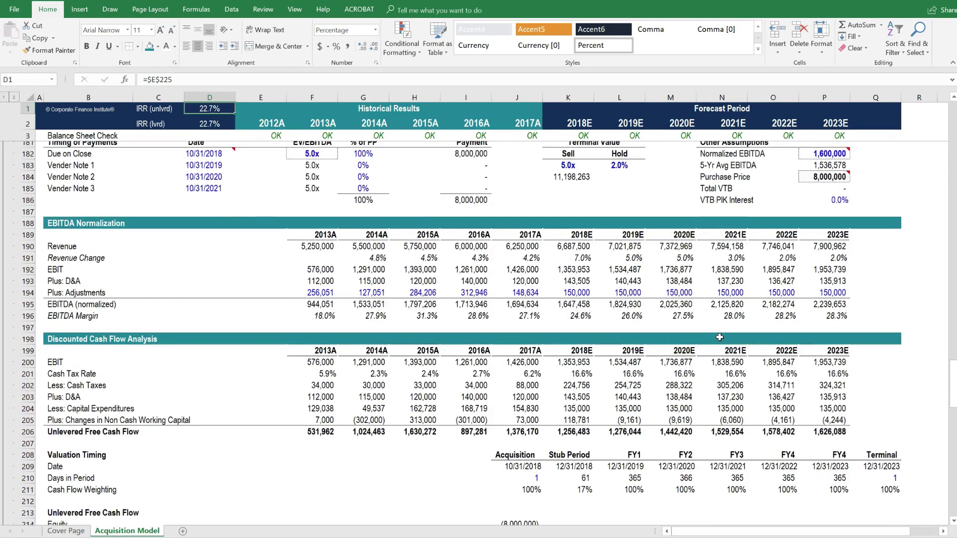
click(311, 221)
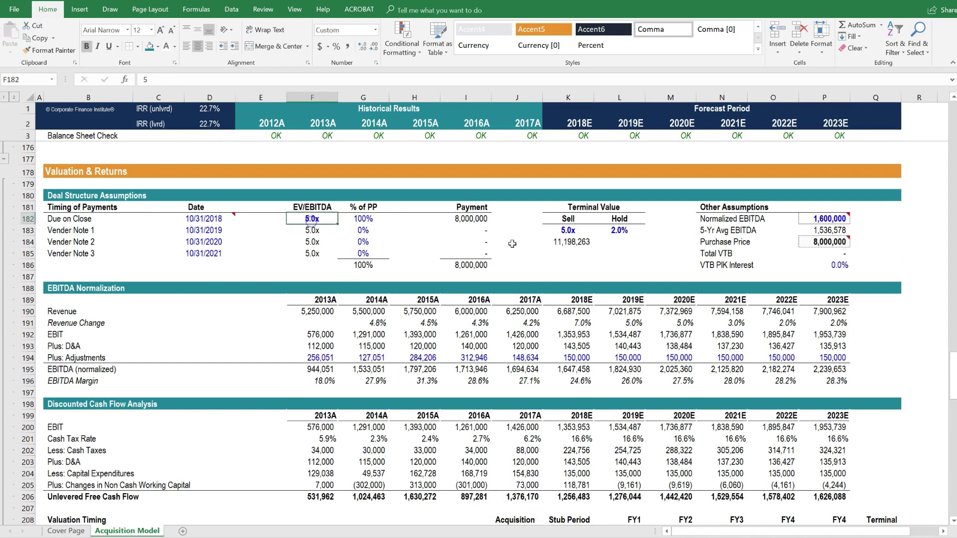
click(561, 232)
click(585, 261)
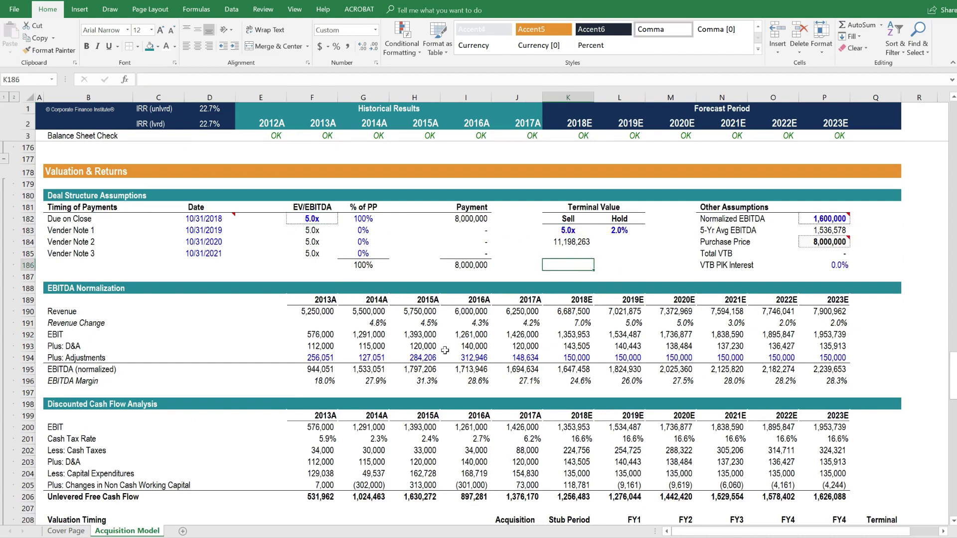